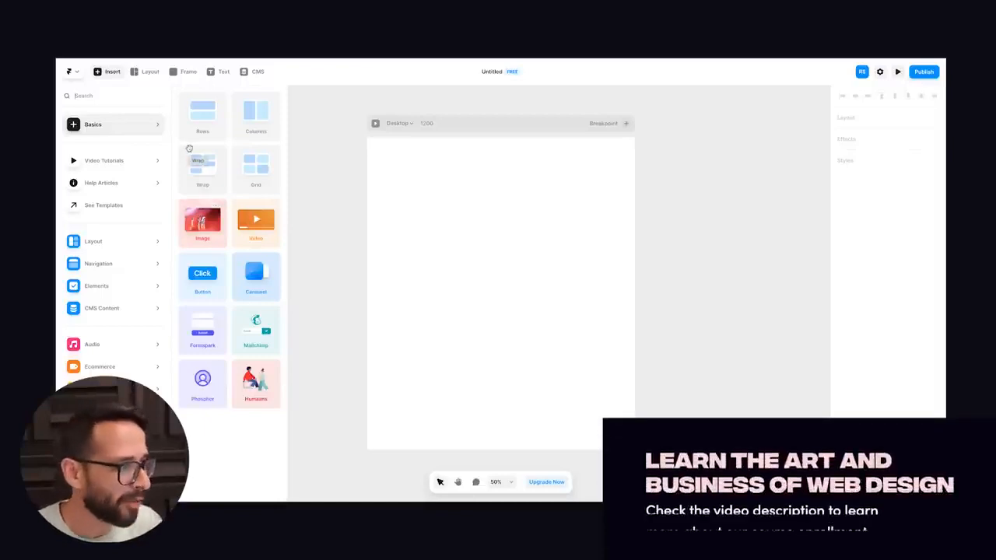
- Insert the sunset-image hero layout on the Desktop page and the two-image Features layout below its heading
mouse_move(123, 237)
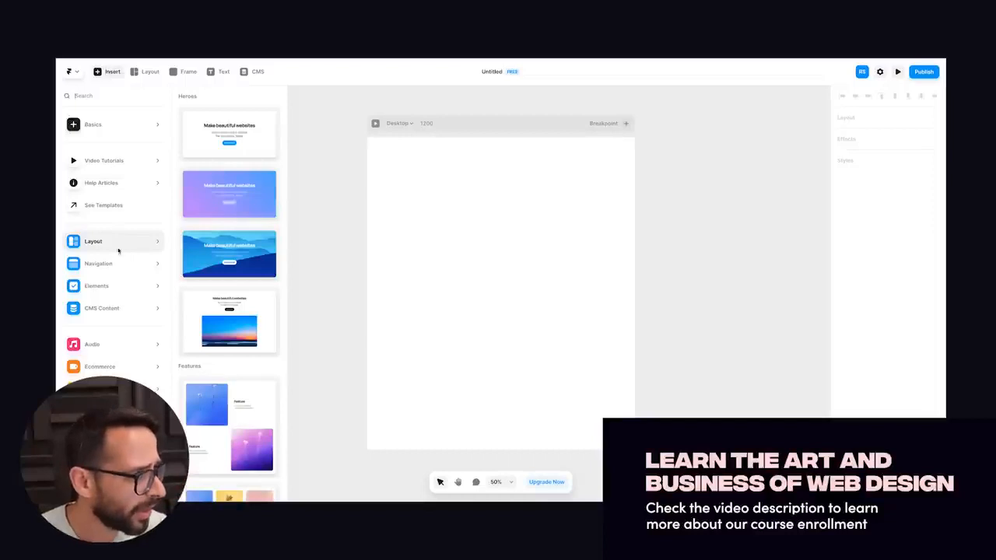
left_click_drag(220, 319, 499, 234)
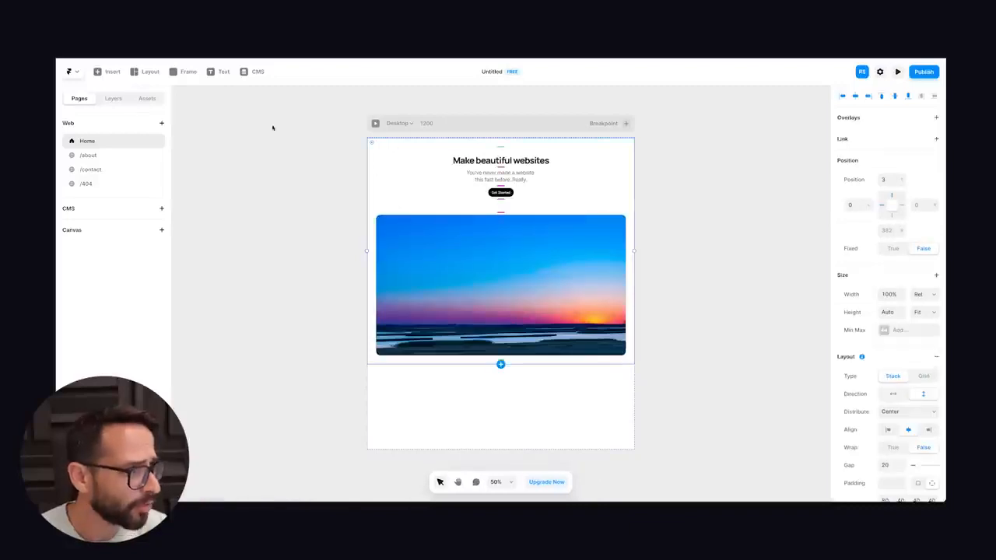
left_click(112, 72)
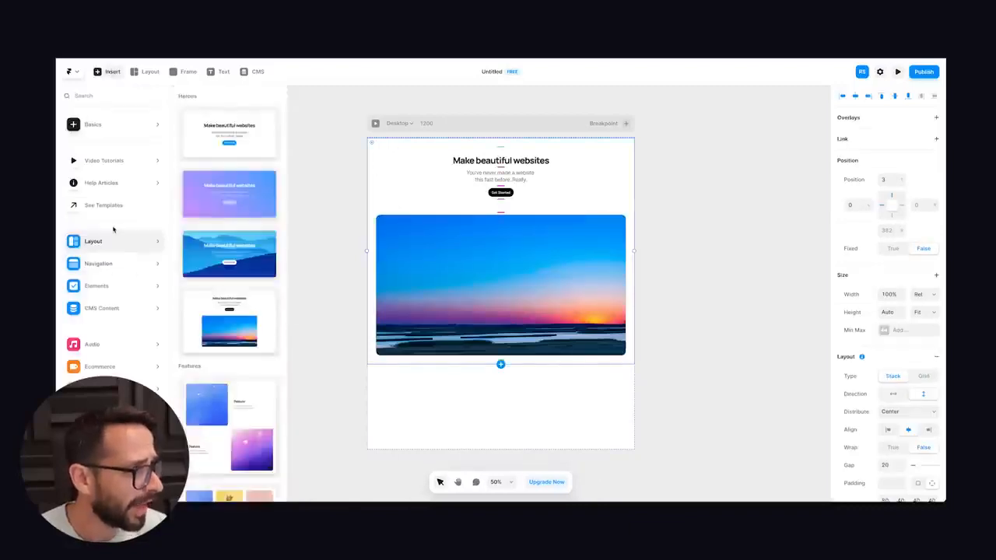
scroll(218, 247, "down", 3)
left_click_drag(203, 261, 491, 396)
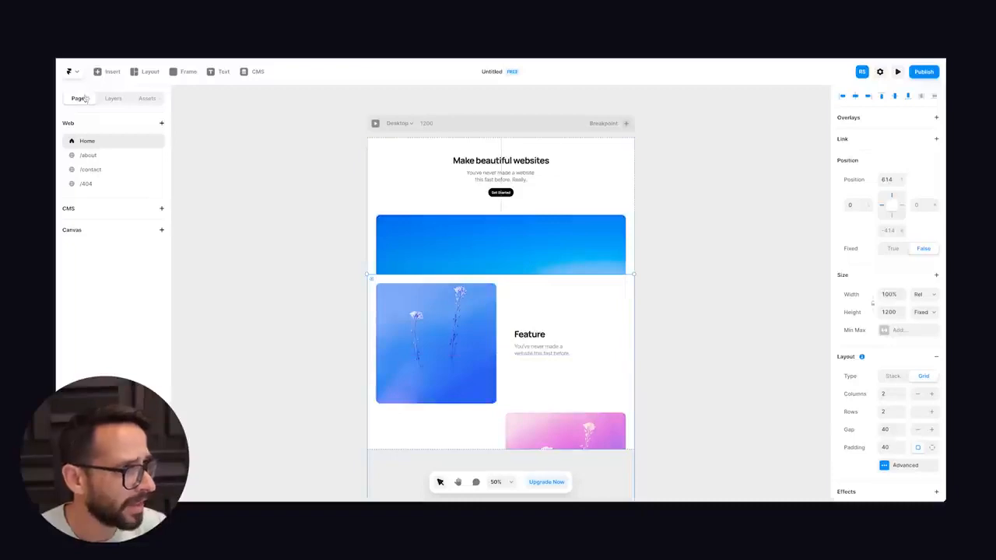
- Collapse the Features layer and extend the Desktop breakpoint's height to about 2536
left_click(114, 98)
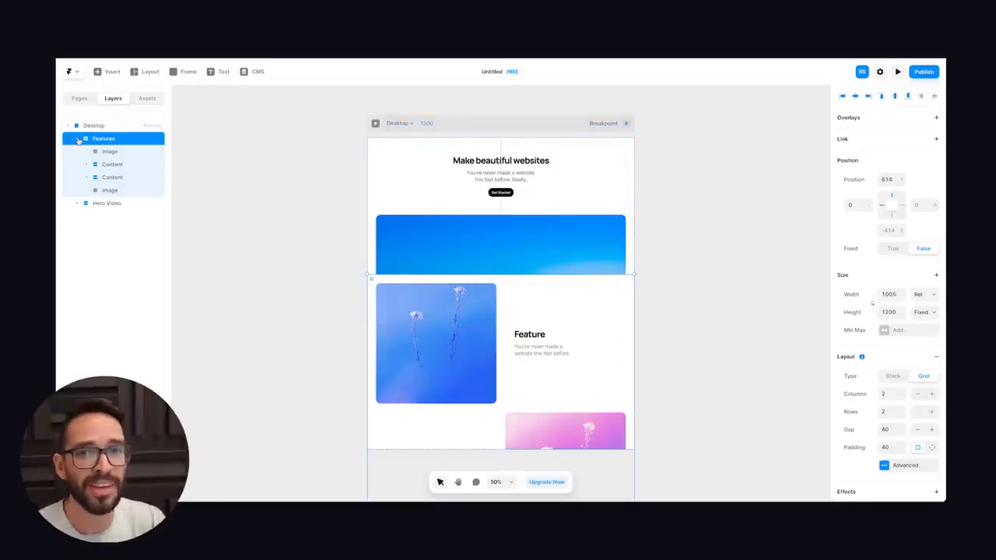
left_click(77, 140)
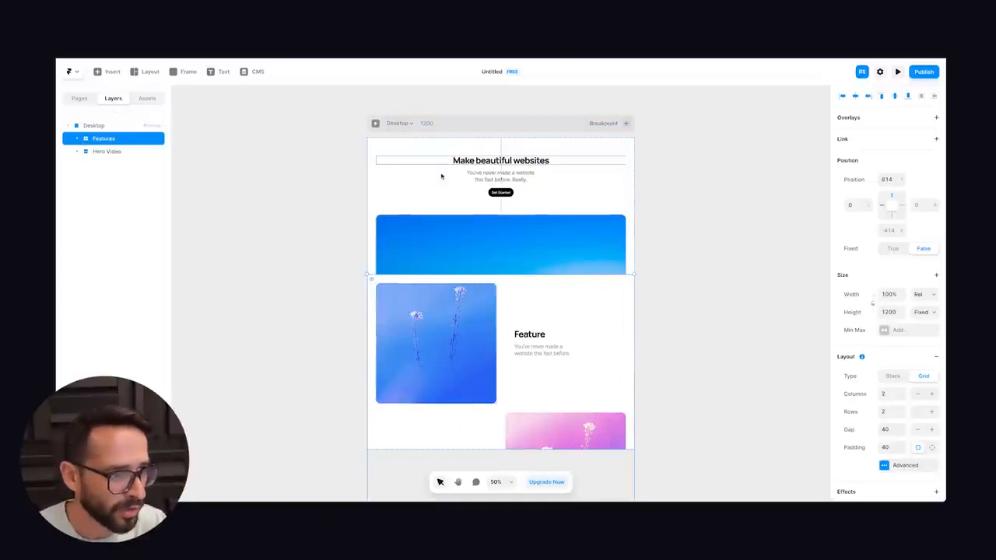
scroll(497, 347, "down", 3)
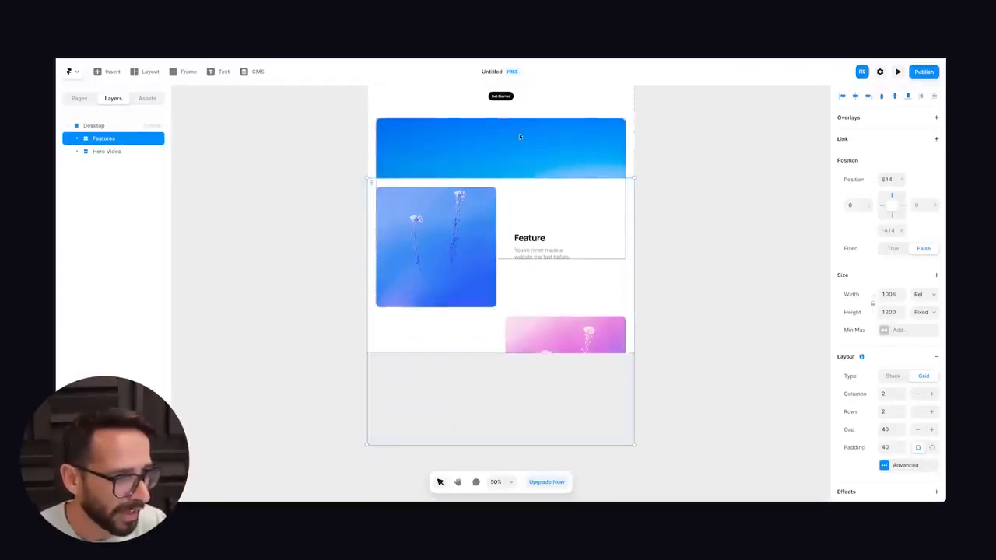
scroll(498, 347, "up", 3)
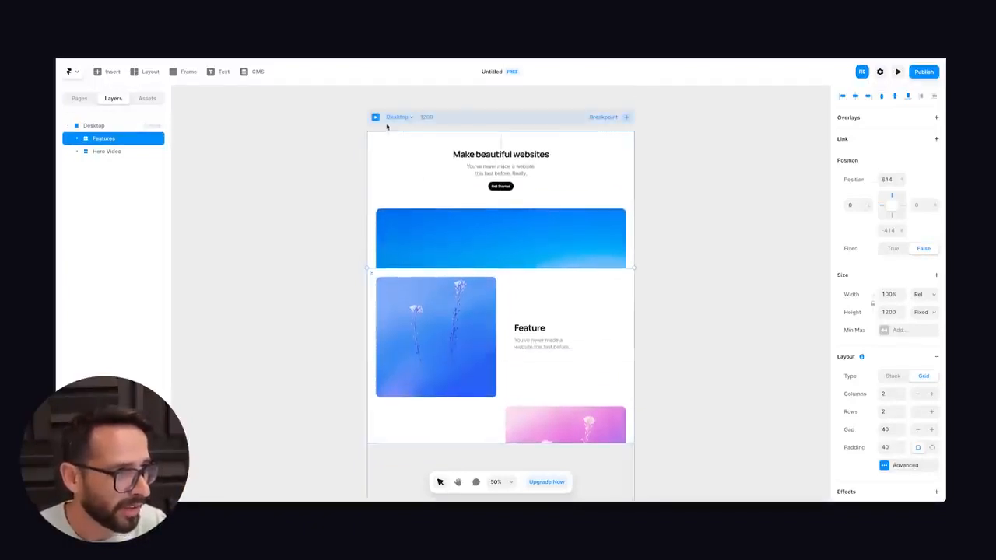
scroll(622, 319, "down", 2)
scroll(591, 303, "up", 2)
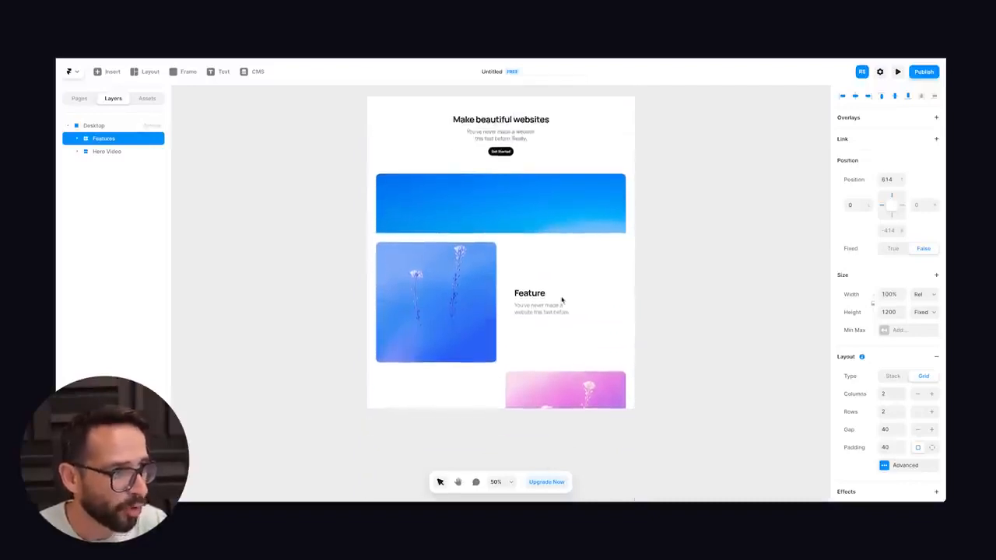
left_click(400, 149)
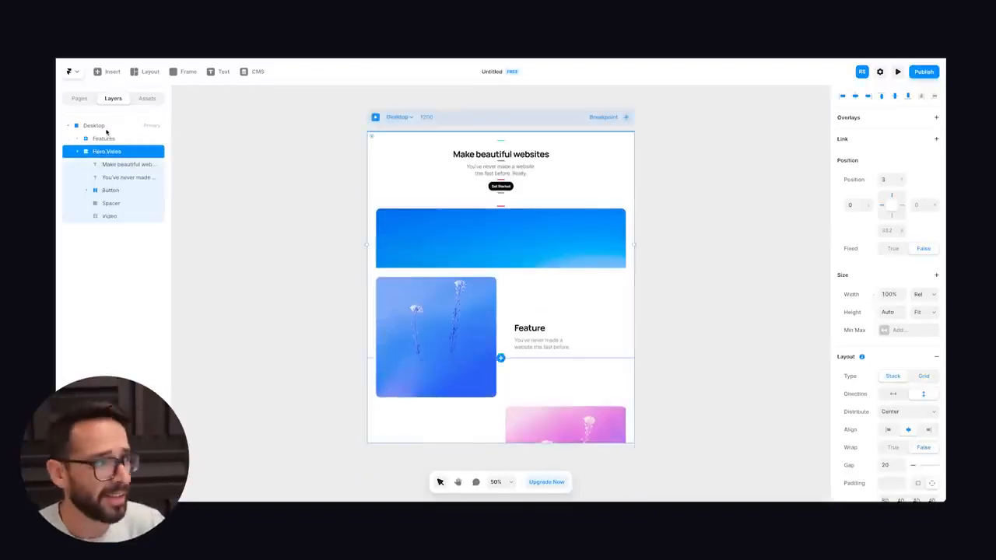
left_click(92, 126)
scroll(401, 173, "down", 3)
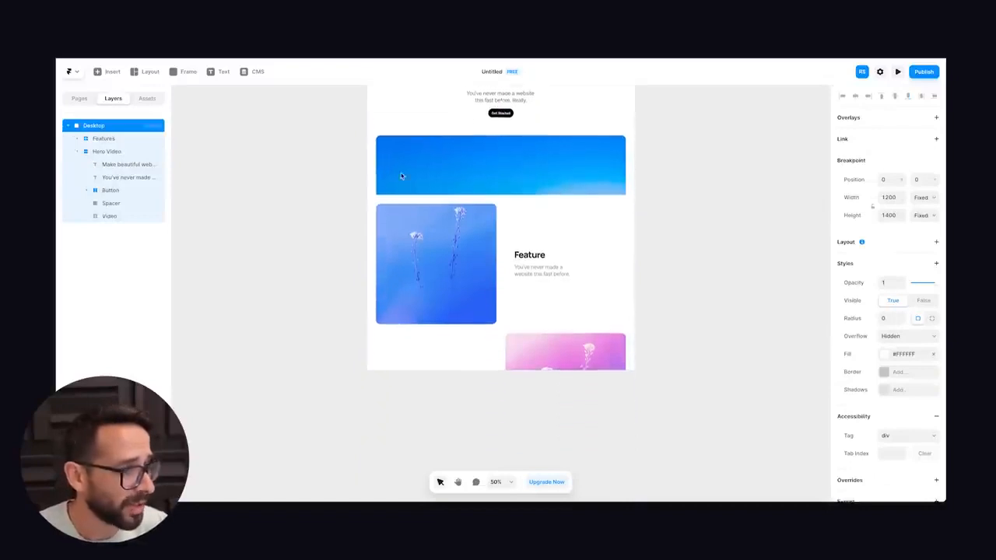
left_click_drag(448, 353, 461, 201)
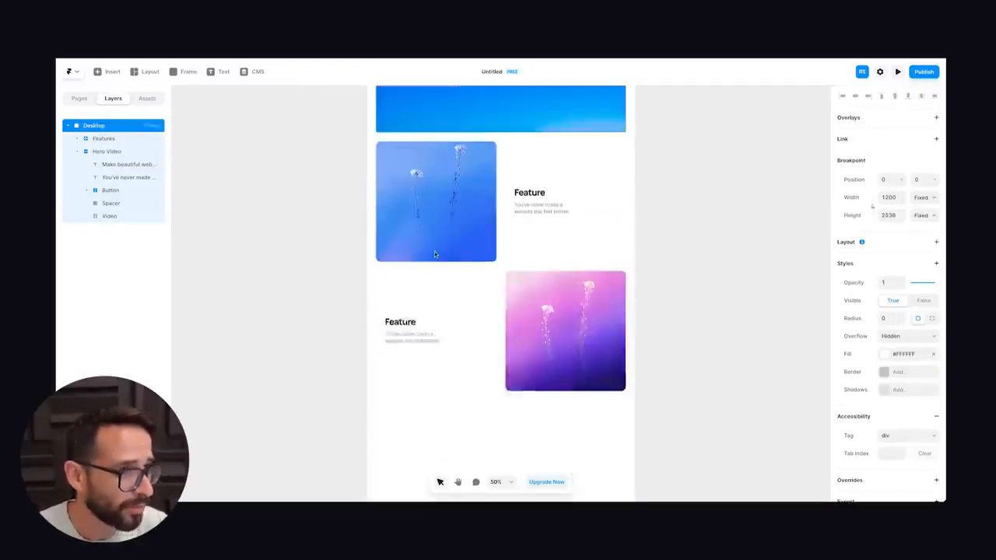
- Move the whole Features section down to position 1018, directly below the hero section
left_click(455, 222)
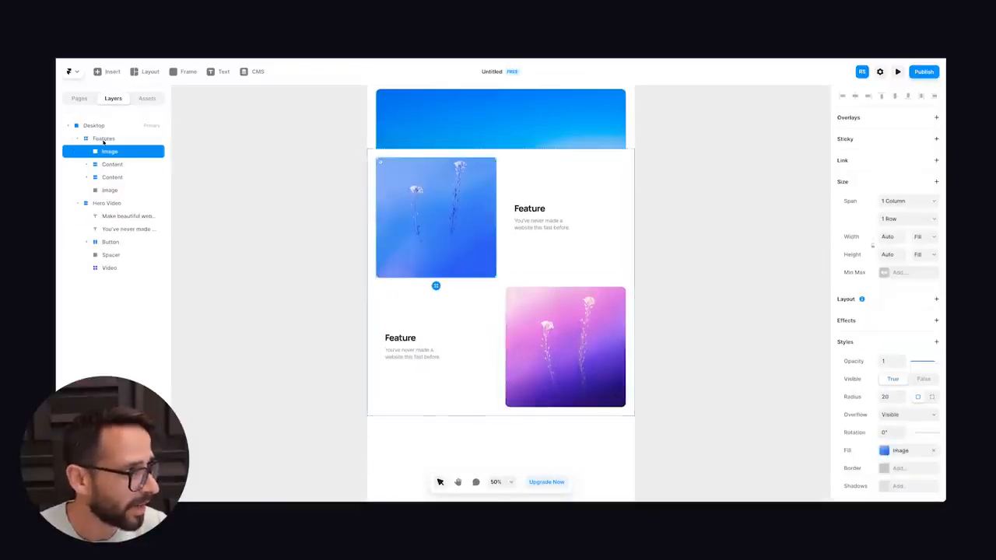
left_click(105, 140)
left_click_drag(418, 193, 421, 281)
scroll(563, 257, "up", 2)
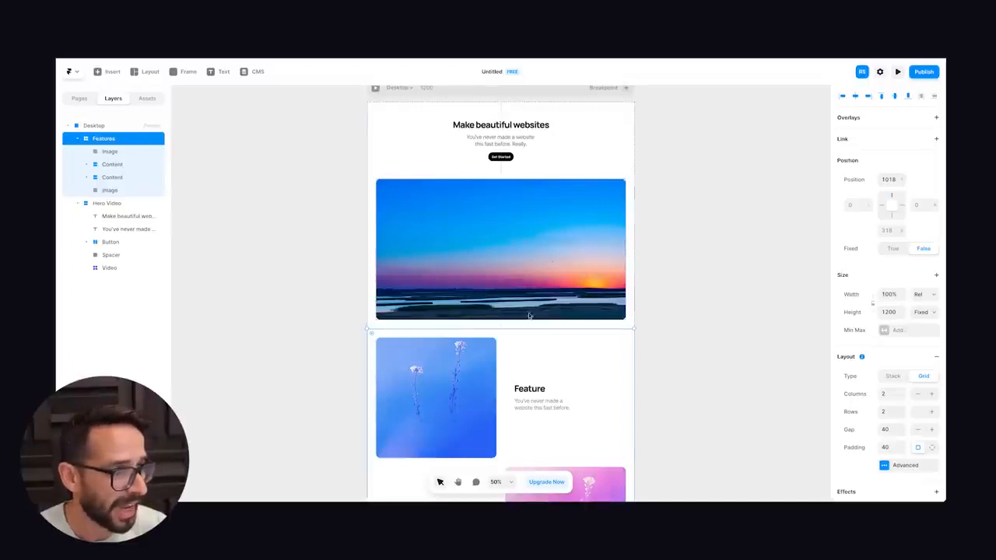
- Collapse the Features and Hero Video layers and reorder Hero Video above Features
left_click(77, 138)
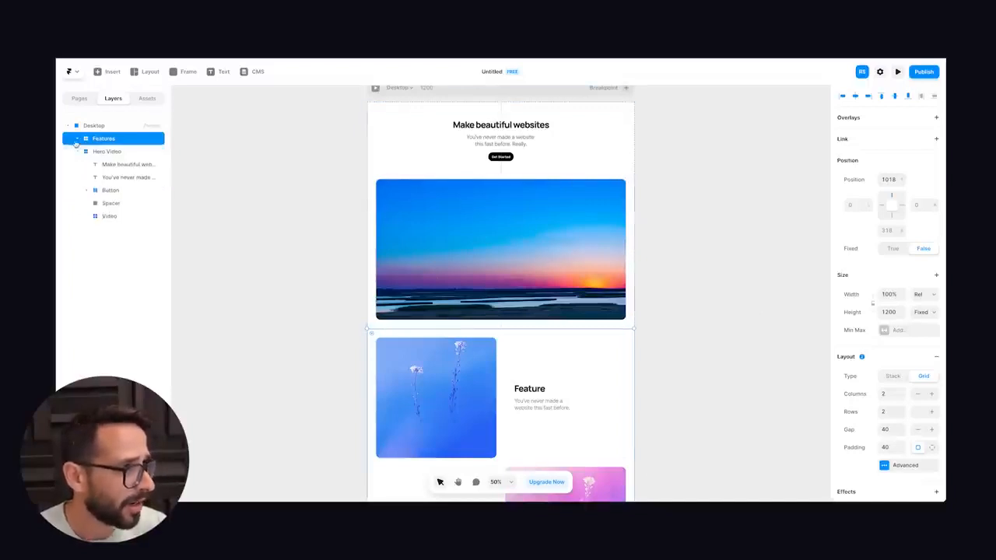
left_click(77, 153)
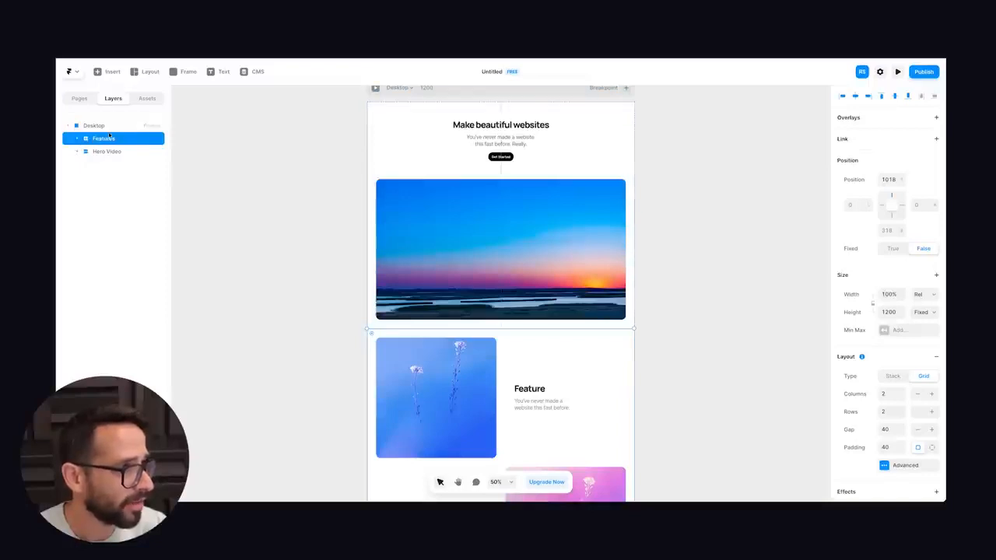
left_click_drag(102, 153, 143, 145)
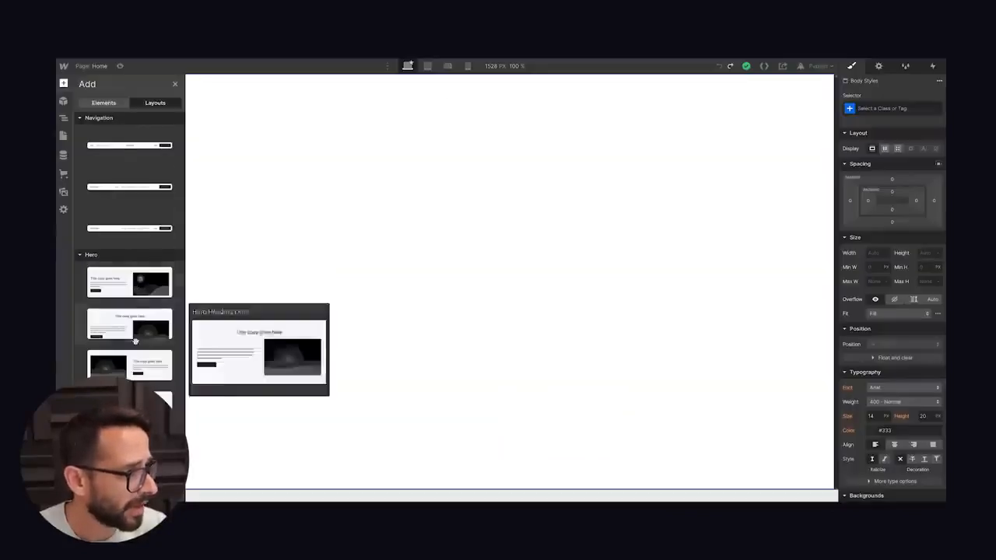
- Switch to Webflow and add the Hero Stack layout to the empty page, with the Hero Heading Right layout below it
scroll(128, 277, "down", 4)
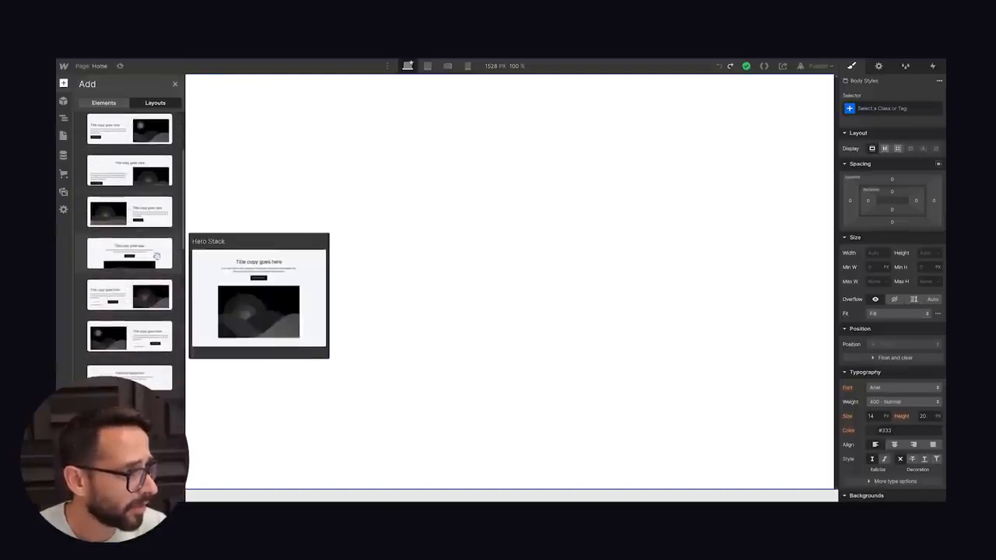
left_click_drag(117, 257, 522, 187)
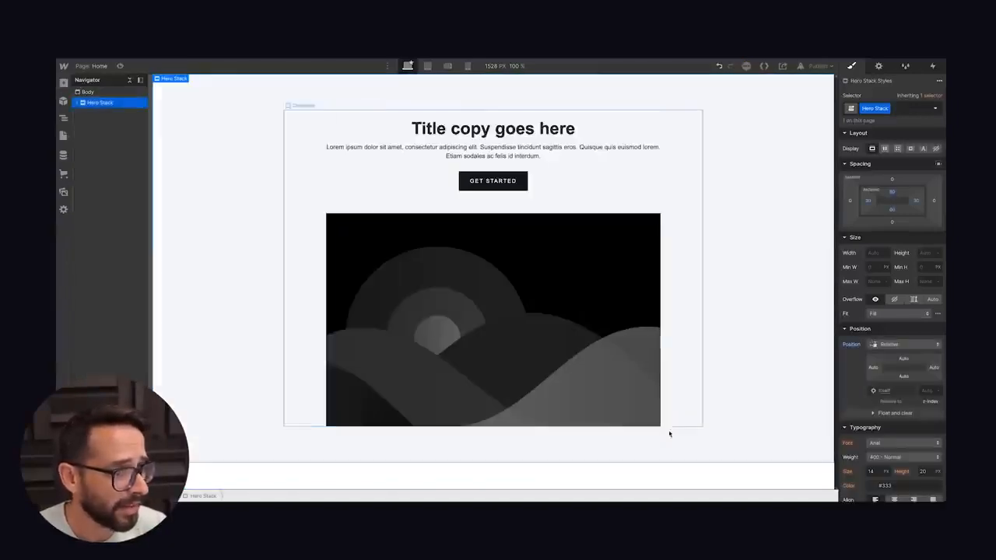
left_click(63, 83)
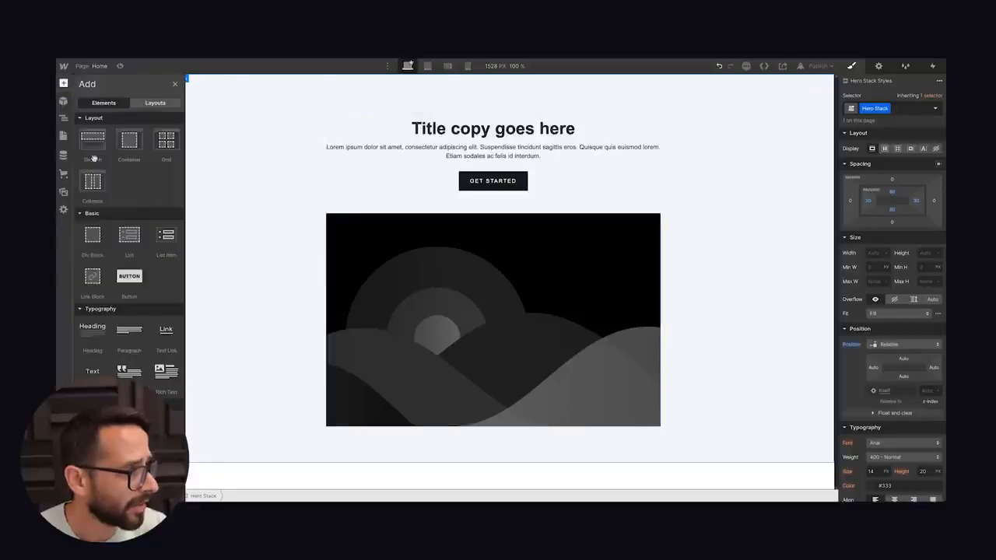
left_click(144, 106)
scroll(125, 163, "down", 6)
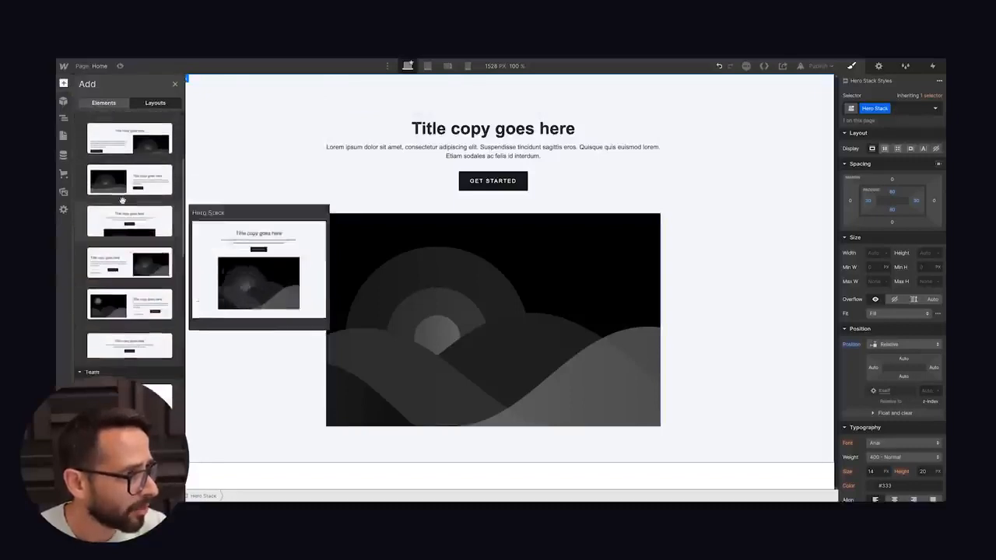
left_click_drag(123, 159, 506, 482)
- Collapse the Hero Stack element in the page structure and review how the two sections stack on the page
scroll(339, 265, "down", 2)
scroll(257, 167, "up", 2)
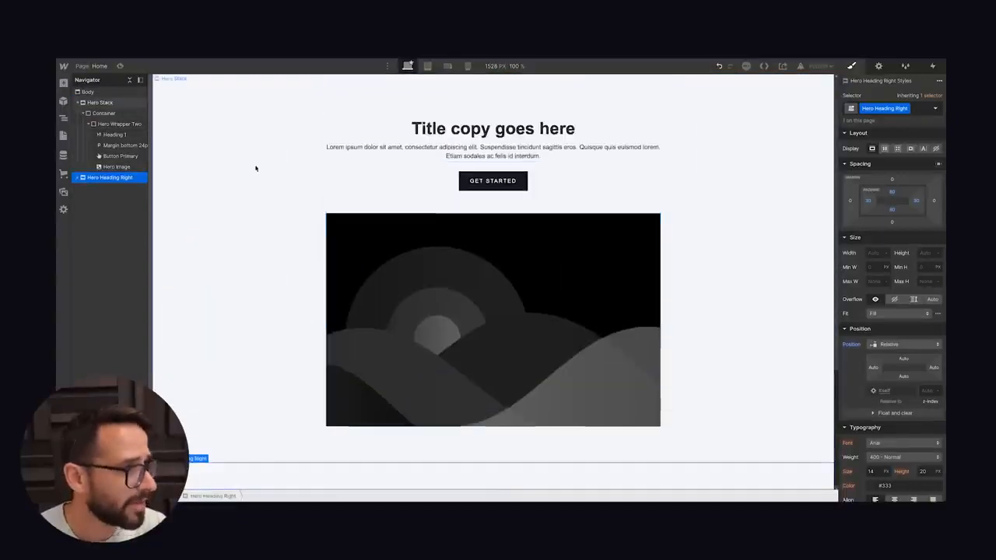
left_click(78, 103)
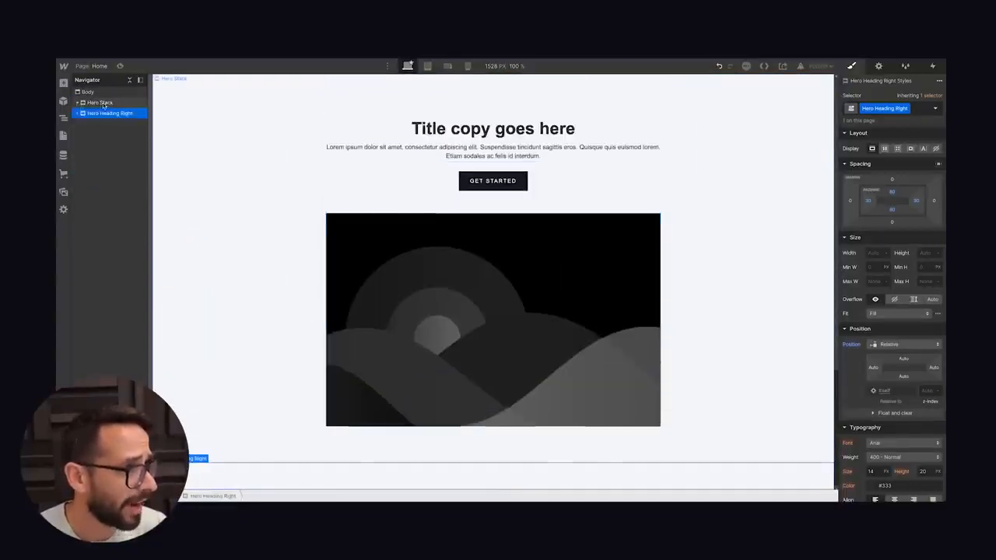
scroll(375, 371, "down", 3)
scroll(618, 267, "up", 3)
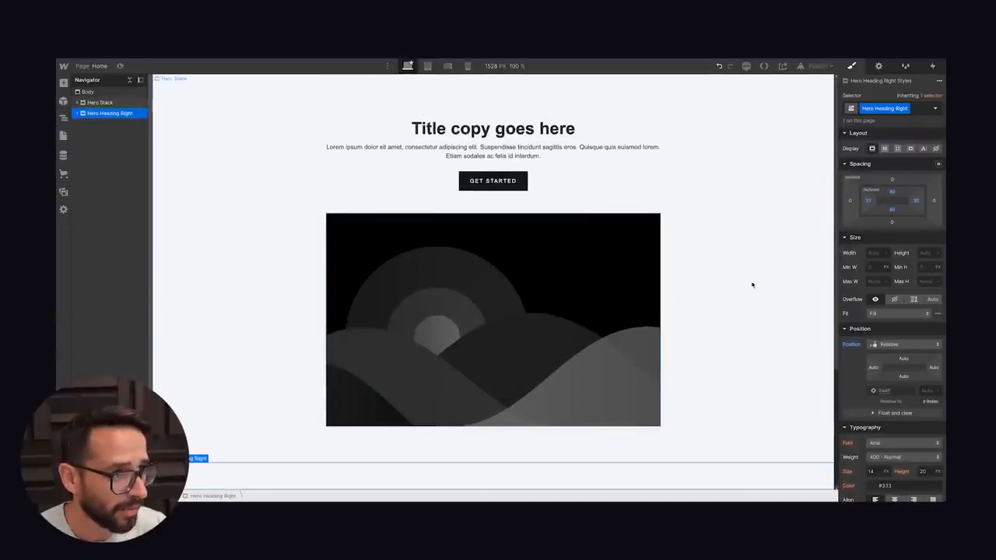
scroll(433, 187, "down", 3)
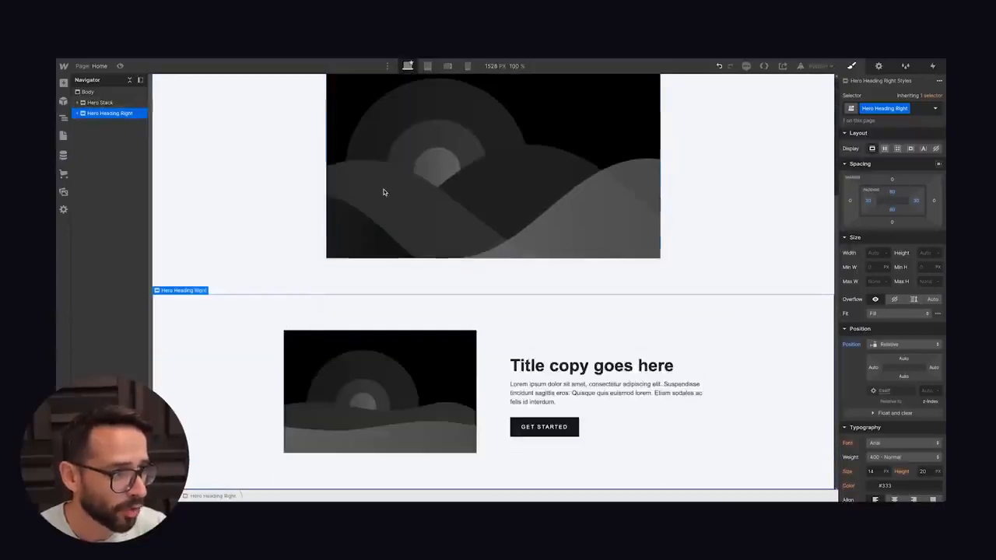
scroll(405, 198, "up", 2)
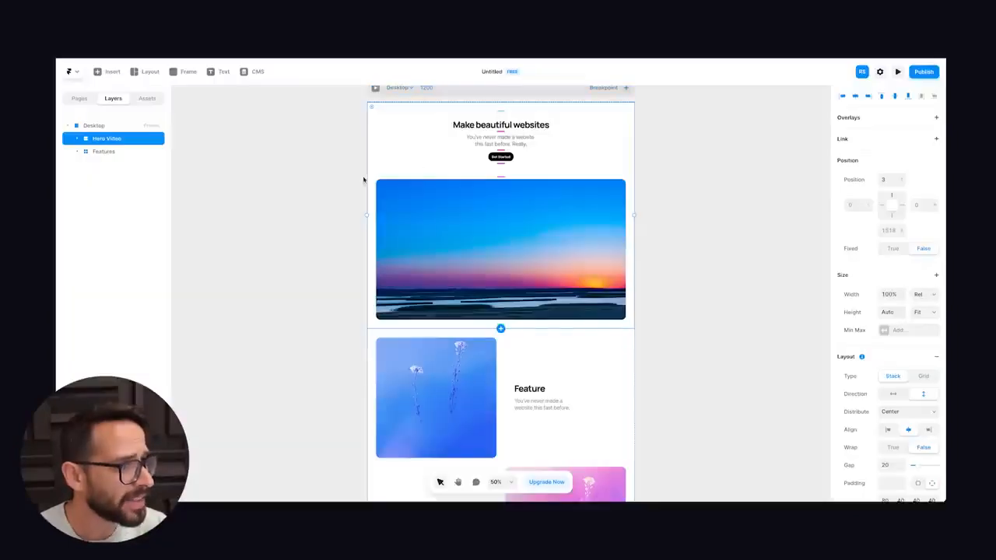
- Switch back to Framer, view the page at 100%, select the Hero Video section and expand its child layers
left_click(329, 172)
scroll(313, 195, "up", 2)
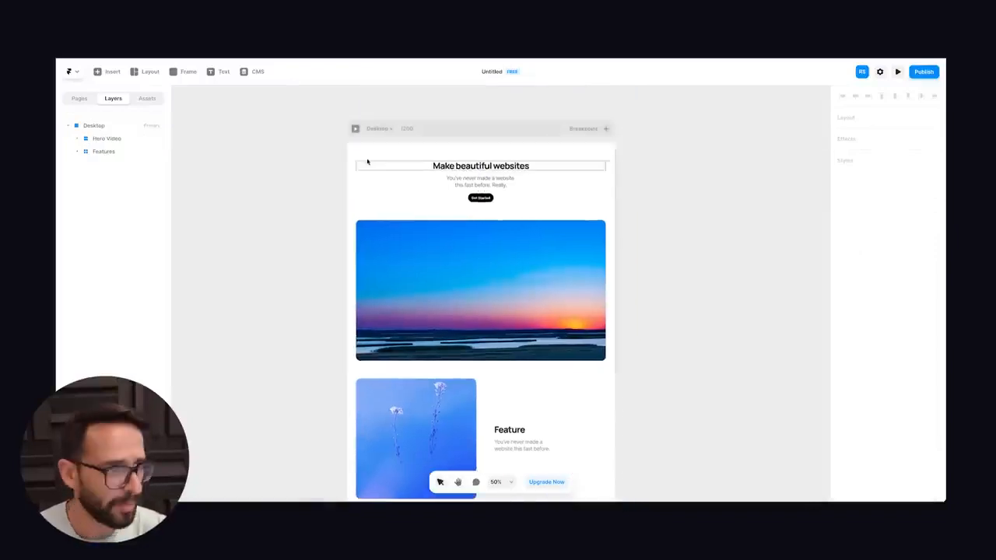
key("shift+0")
scroll(327, 173, "up", 3)
left_click(315, 176)
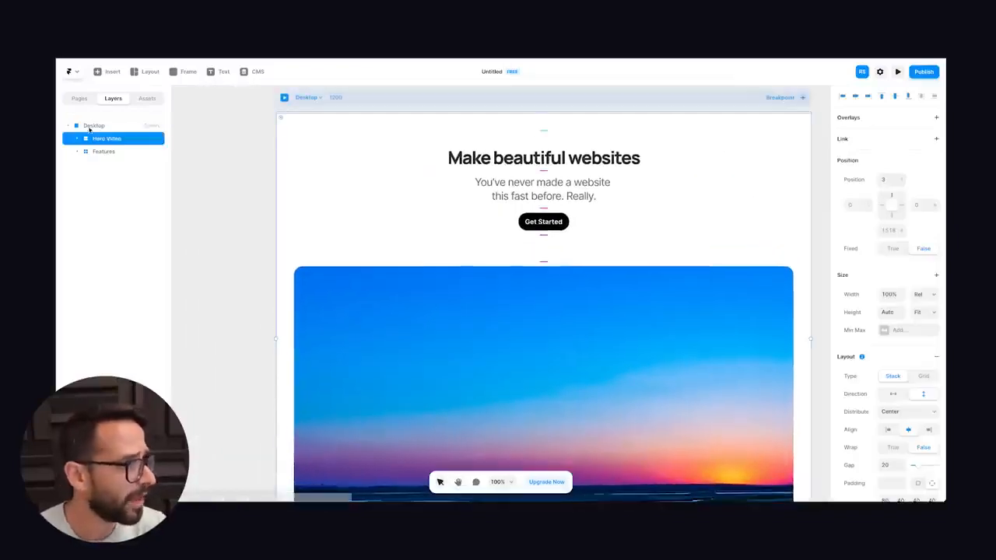
left_click(76, 126)
left_click(107, 138)
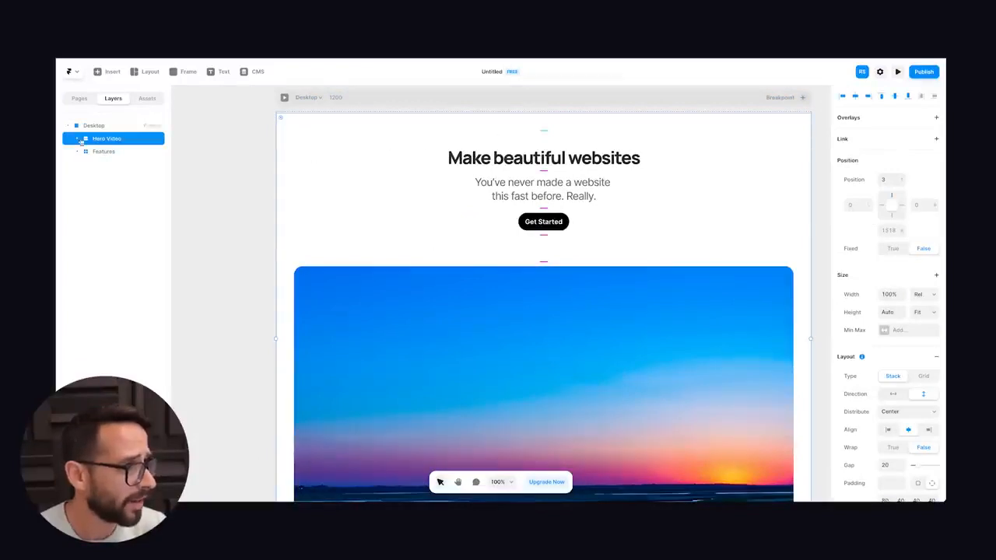
left_click(73, 139)
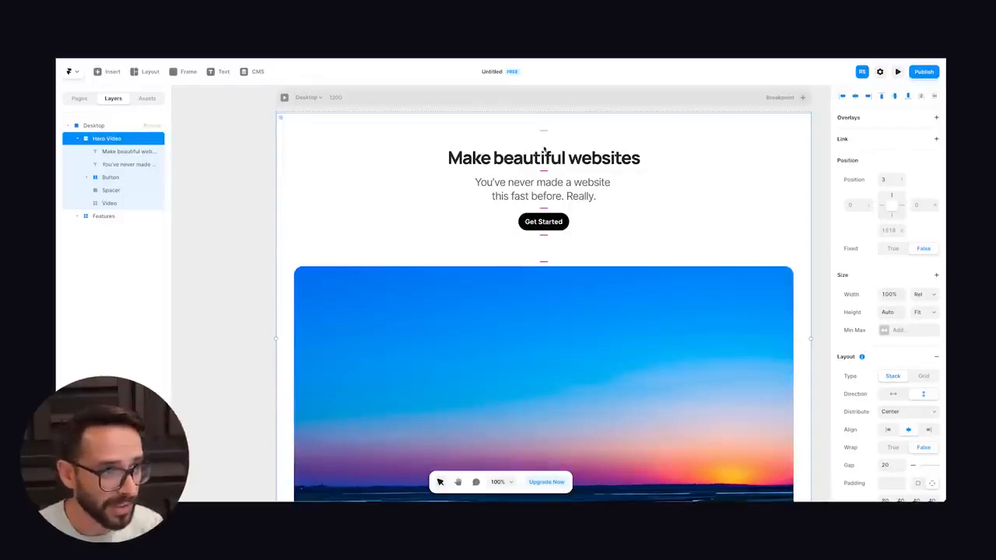
- Try a gap of 34 and a horizontal direction on the Hero Video stack, restoring the original setting after each
left_click_drag(542, 170, 543, 186)
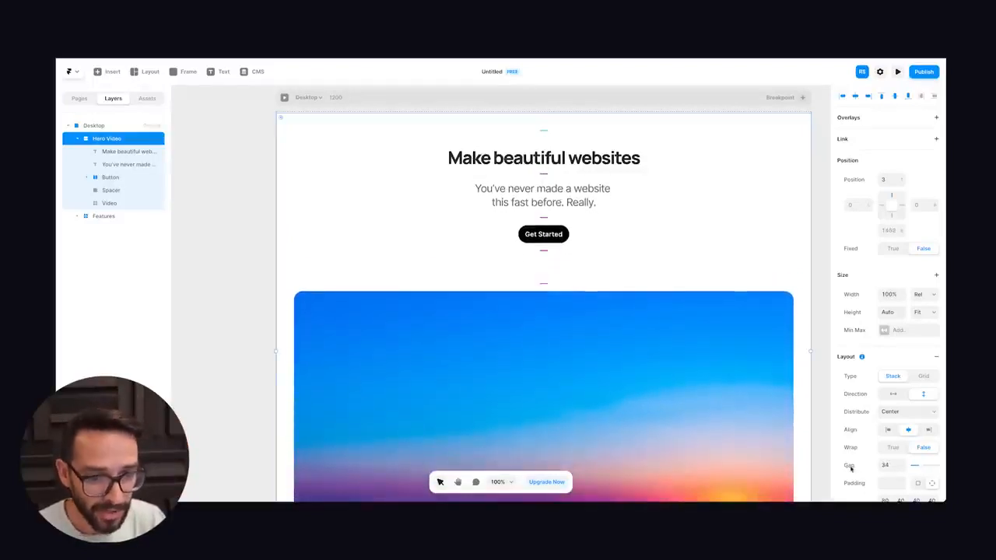
key("ctrl+z")
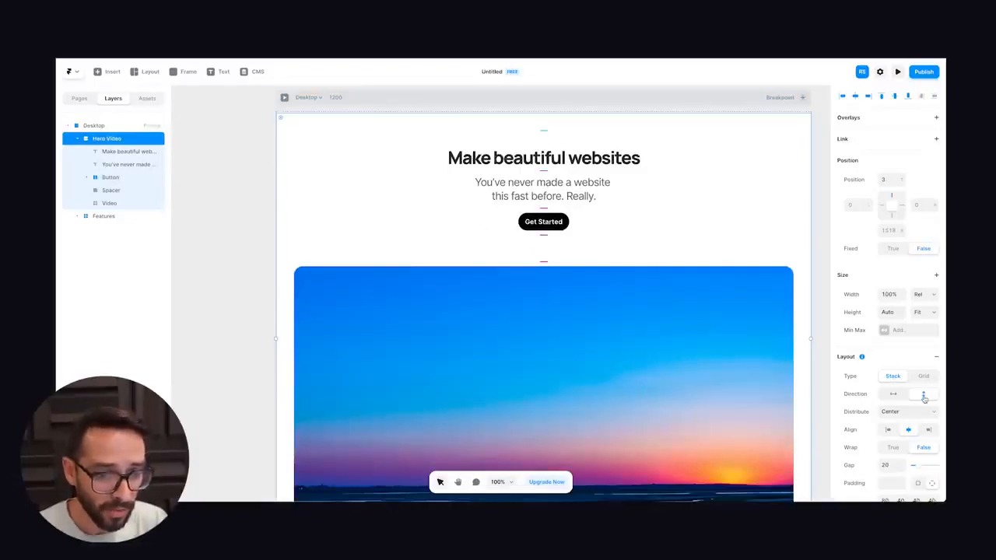
left_click(893, 394)
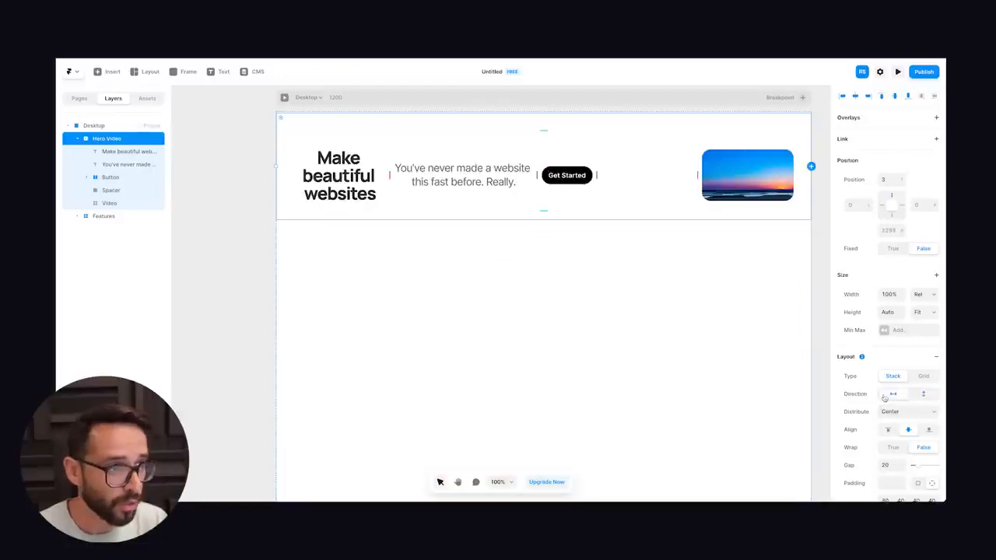
left_click(925, 395)
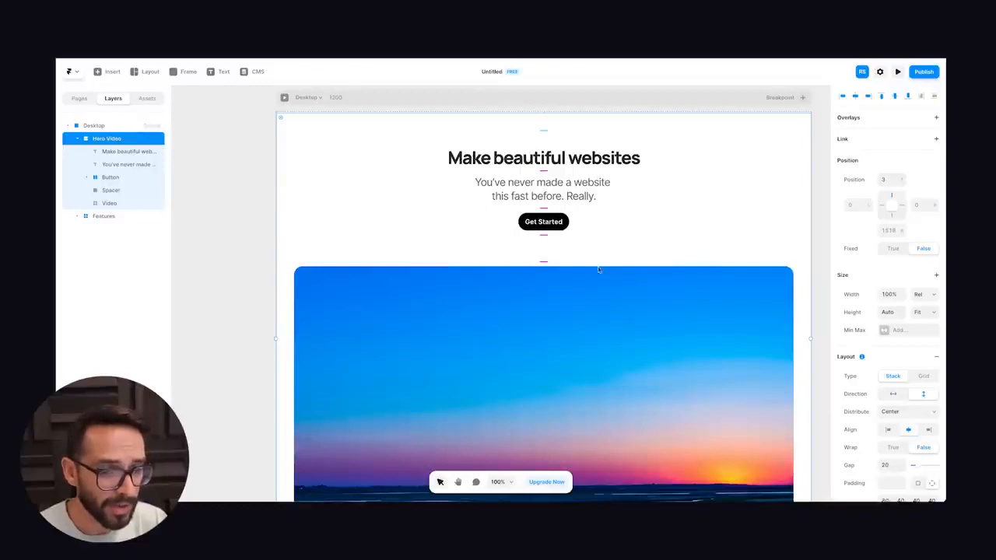
- Try reordering the heading, the paragraph and the Get Started button within the Hero Video stack
left_click(117, 152)
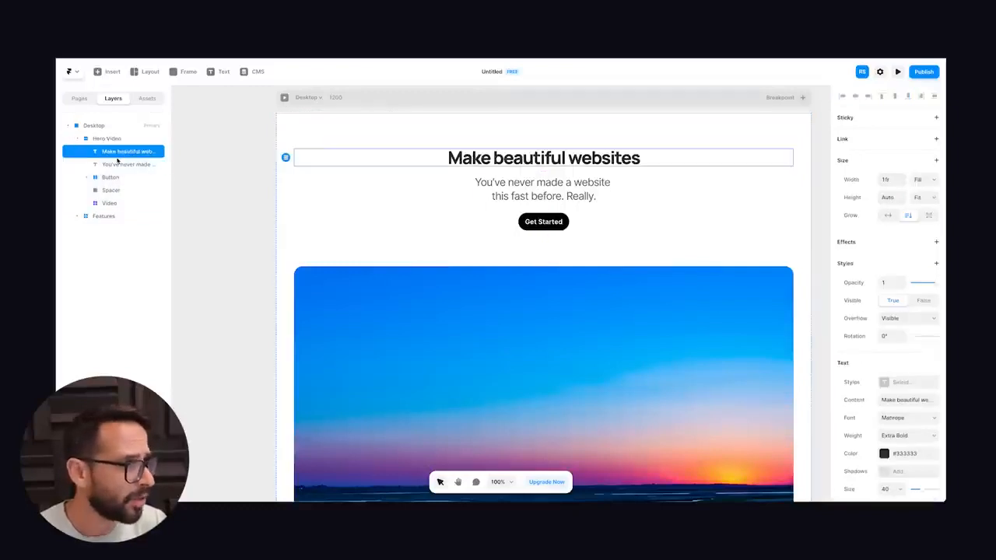
left_click(116, 164)
left_click_drag(543, 189, 549, 158)
left_click(545, 248)
double_click(543, 221)
left_click_drag(510, 222, 508, 196)
left_click_drag(460, 227, 455, 162)
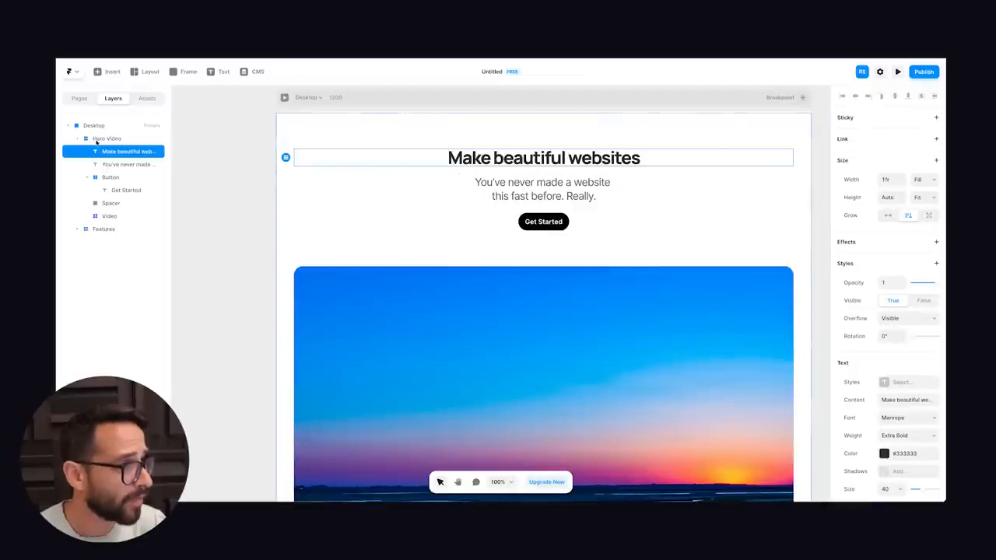
- Examine the properties of the Hero Video section's button, button label, paragraph and video layers
left_click(111, 178)
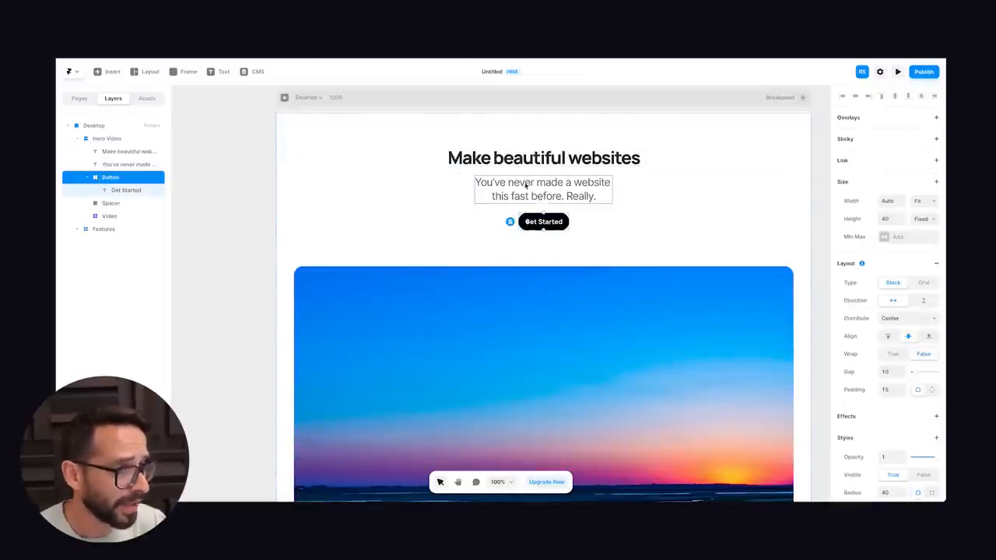
left_click(96, 190)
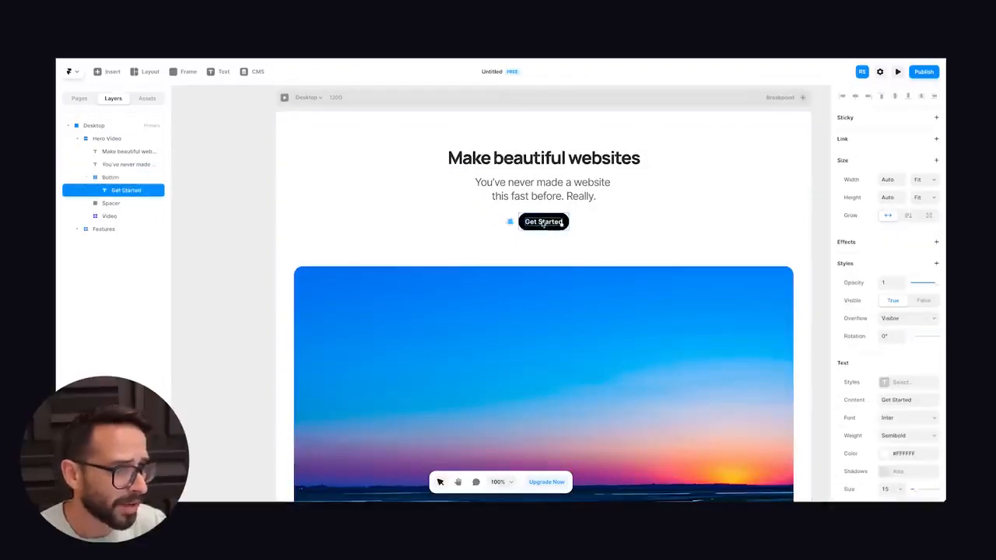
left_click(498, 193)
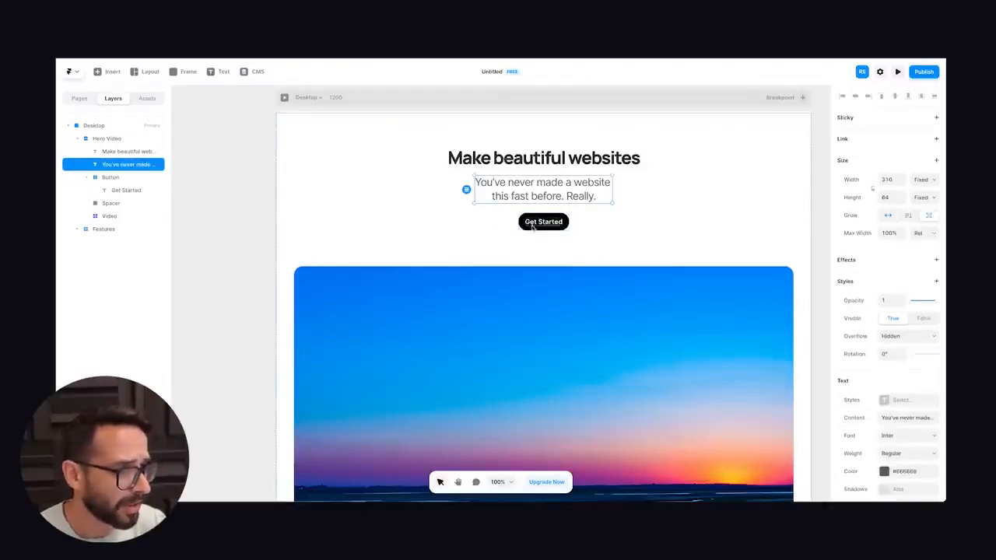
left_click(449, 271)
scroll(449, 258, "down", 2)
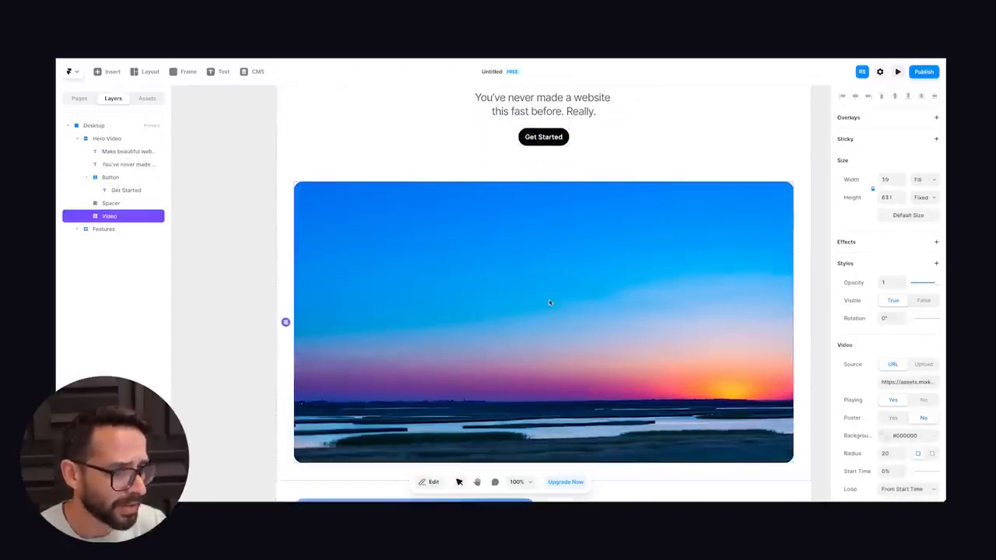
scroll(550, 305, "down", 5)
scroll(422, 224, "up", 3)
scroll(422, 225, "up", 5)
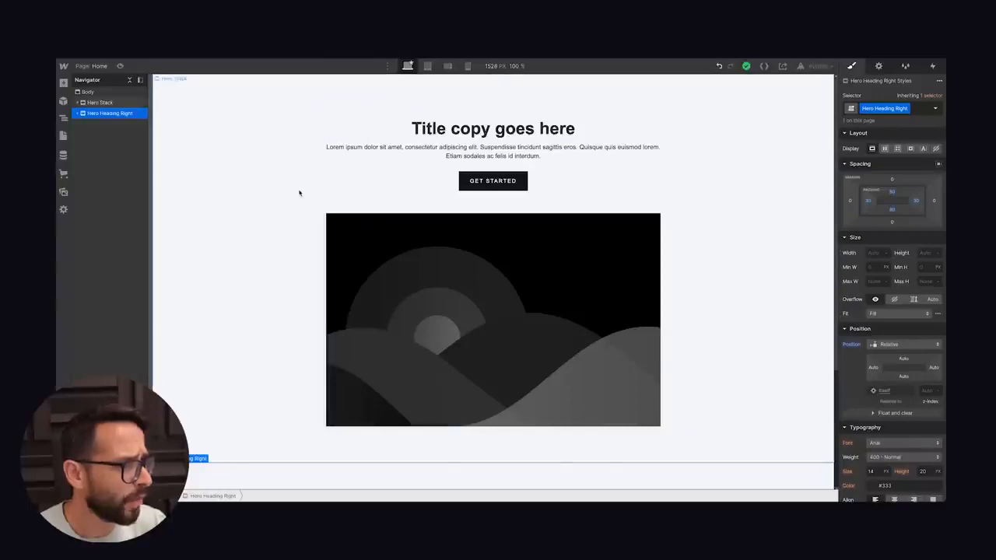
- Switch to Webflow, inspect the Container and Hero Wrapper Two inside Hero Stack, and try moving the paragraph above the heading
left_click(90, 103)
left_click(76, 104)
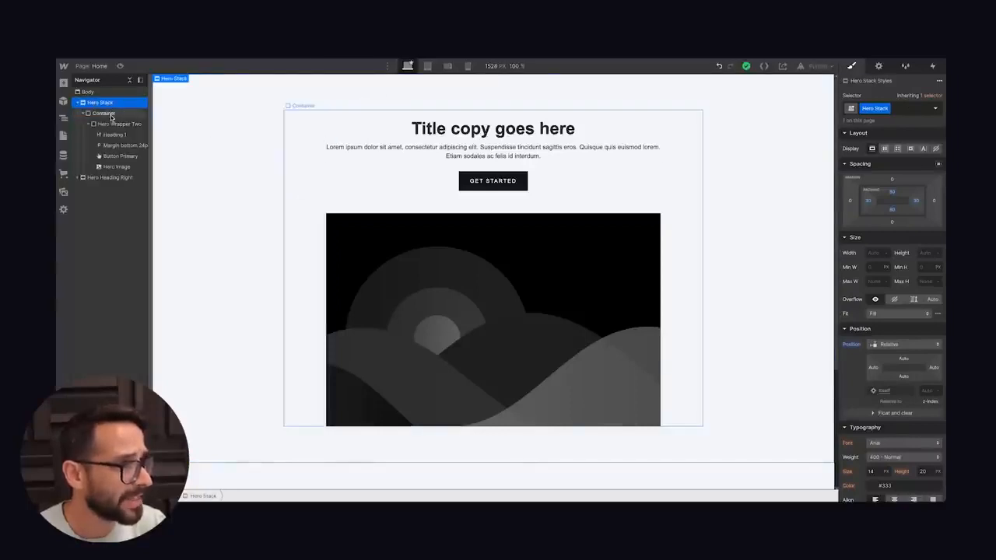
left_click(102, 114)
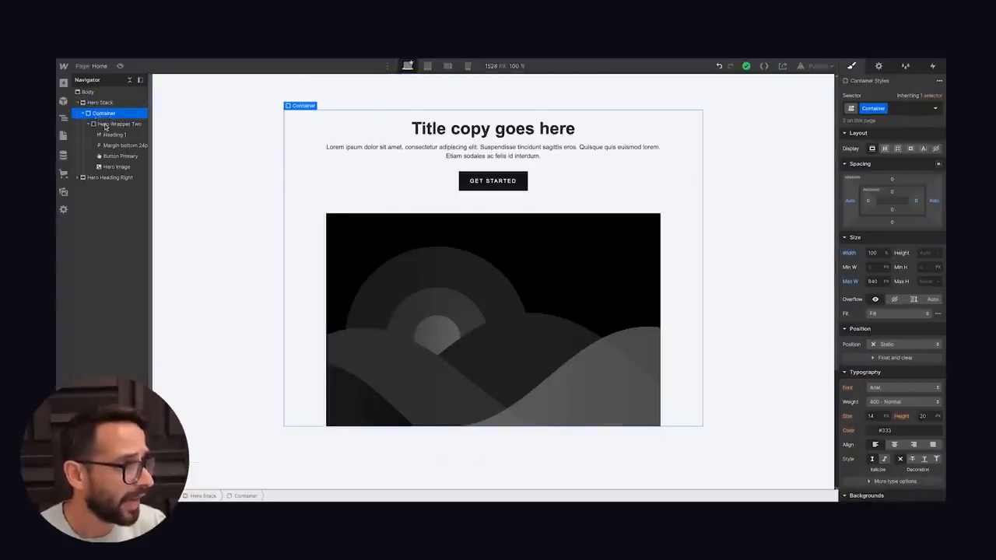
left_click(105, 125)
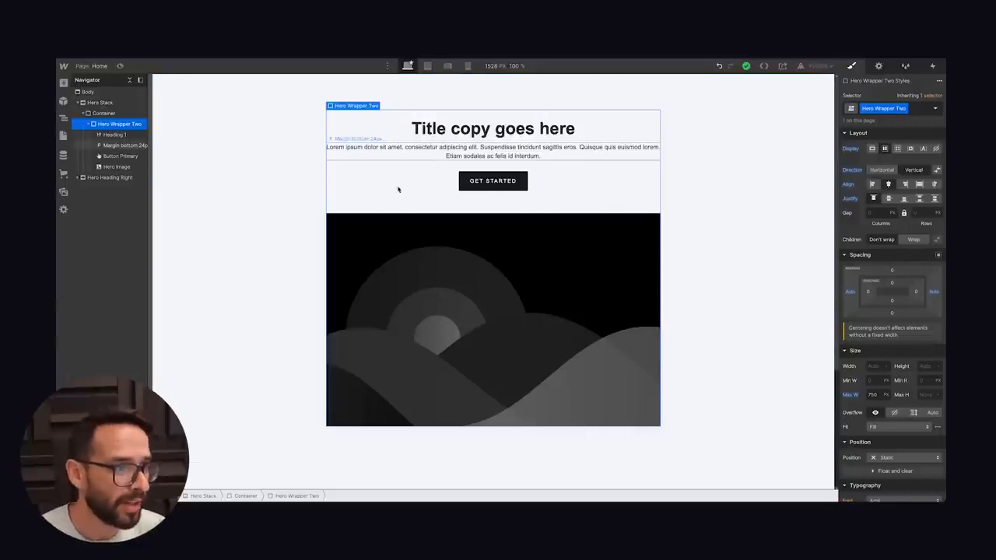
left_click_drag(496, 161, 497, 125)
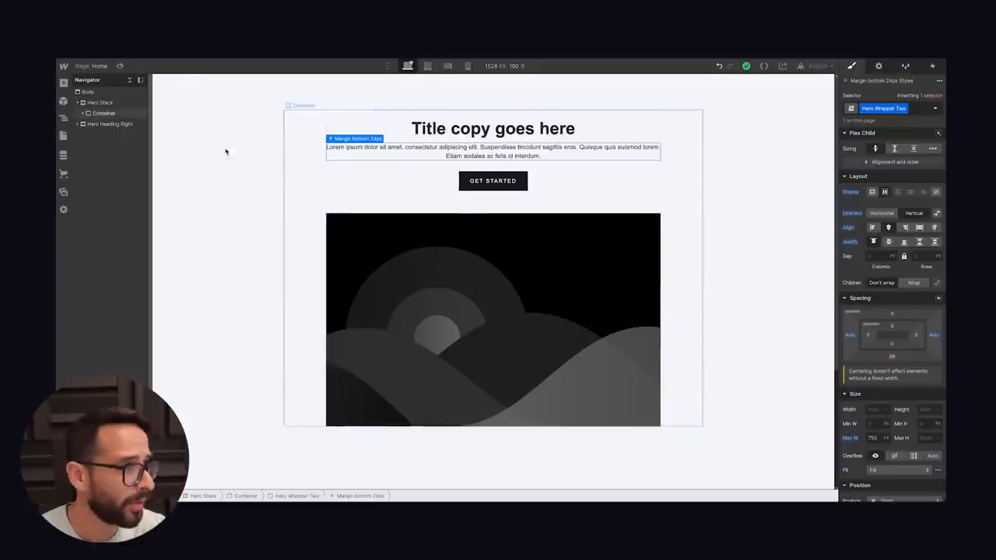
- Try a horizontal direction on Hero Wrapper Two, restore the vertical direction, and select its parent Container
left_click(82, 115)
left_click(116, 124)
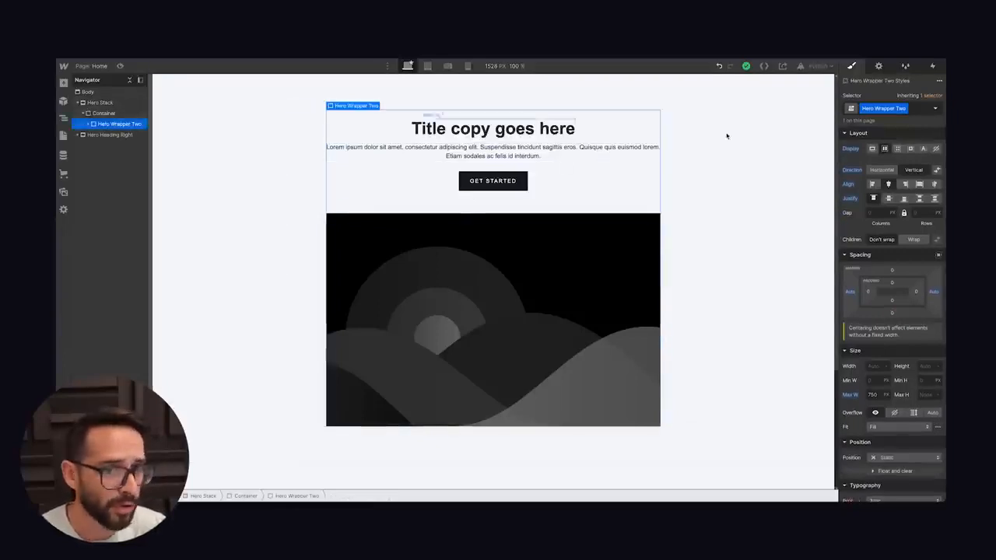
left_click(881, 171)
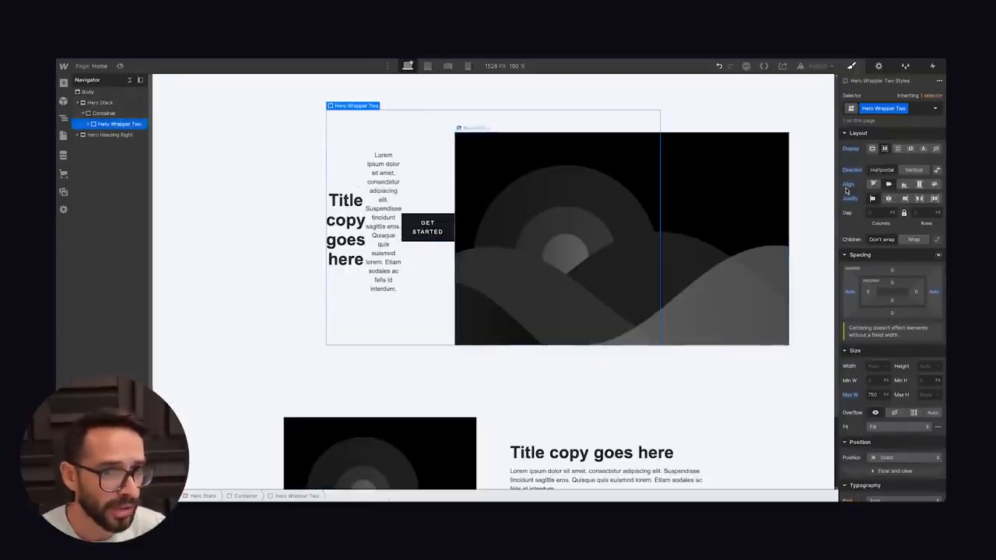
left_click(914, 170)
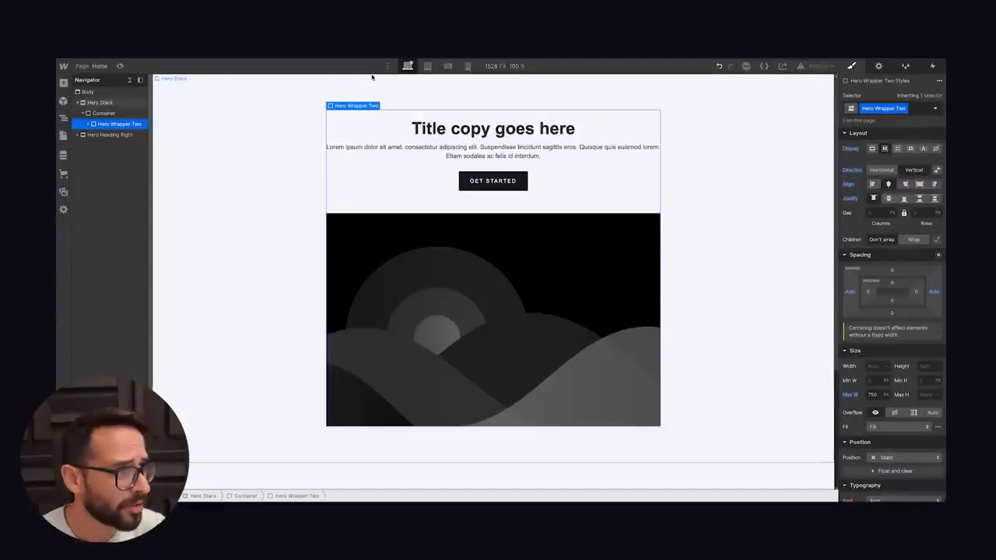
left_click(132, 115)
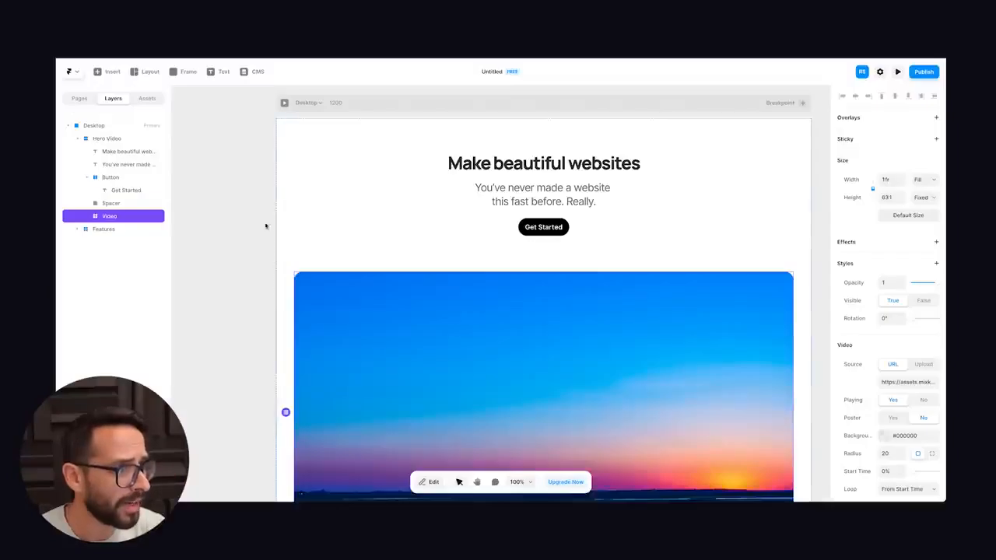
- Switch to Framer, try widening the Desktop breakpoint to 2508 to review the sections, and undo the resize
left_click(266, 226)
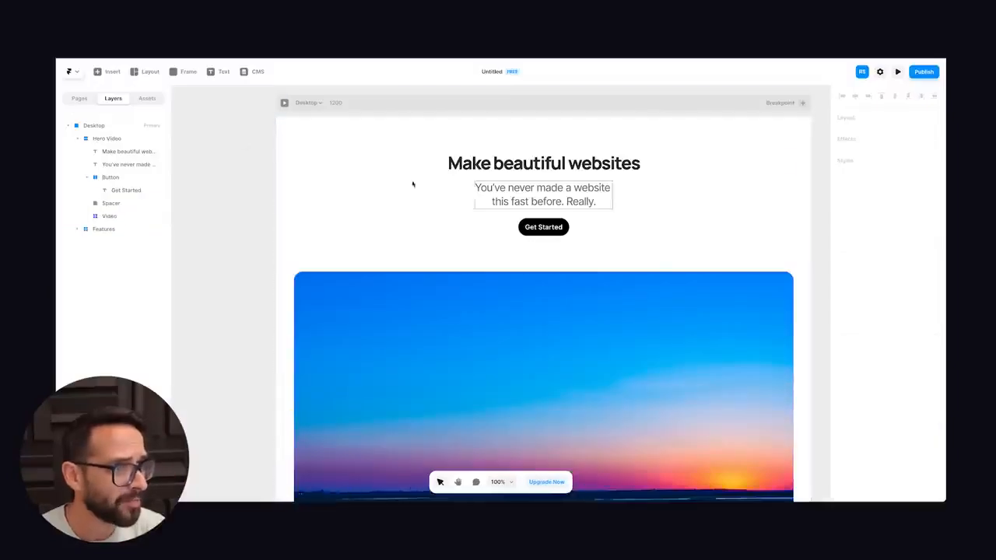
left_click(86, 127)
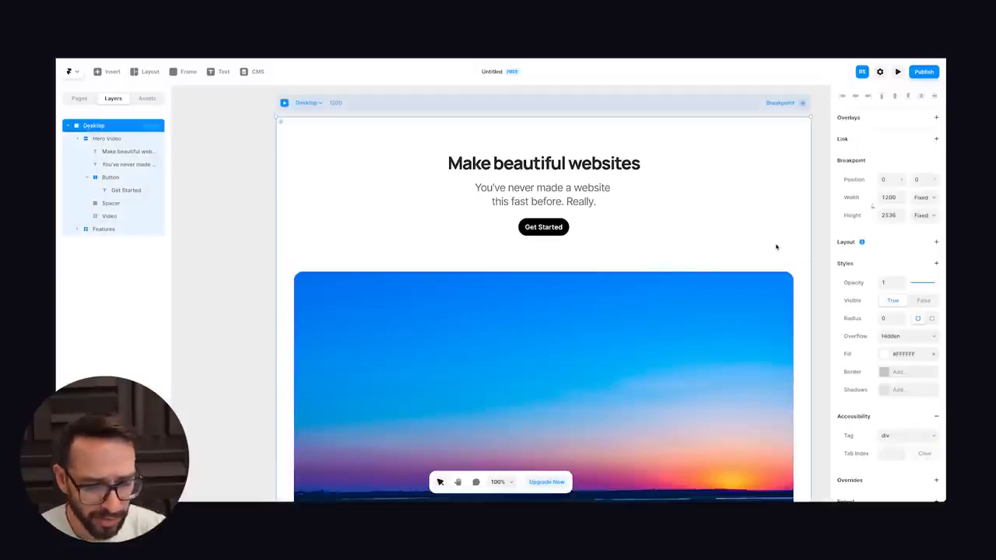
key("ctrl+minus")
left_click_drag(655, 249, 795, 244)
scroll(658, 216, "down", 5)
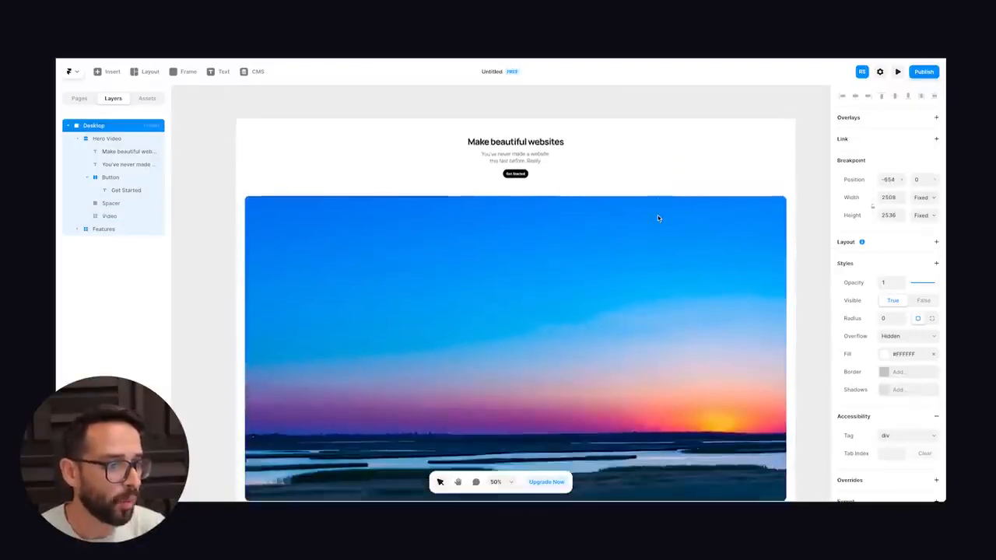
scroll(651, 222, "up", 3)
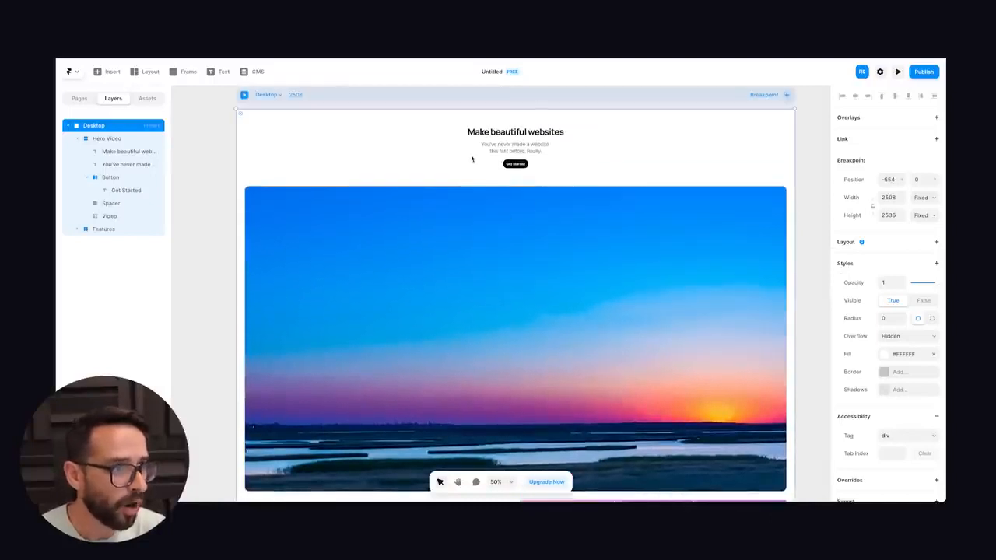
key("ctrl+z")
- Give the Hero Video section a fixed maximum width of 1100 px and test it by resizing the Desktop breakpoint
left_click(106, 138)
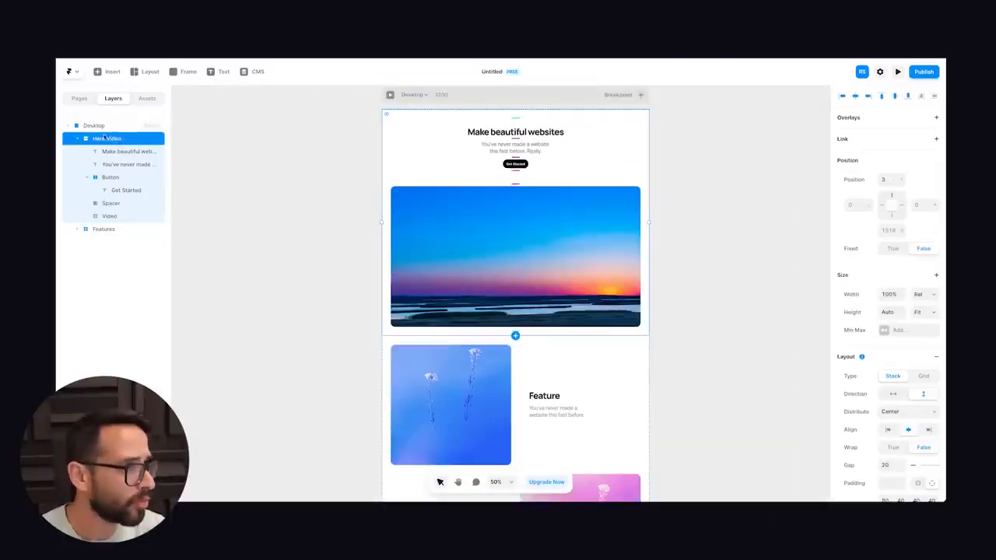
left_click(110, 180)
left_click(105, 140)
left_click(81, 139)
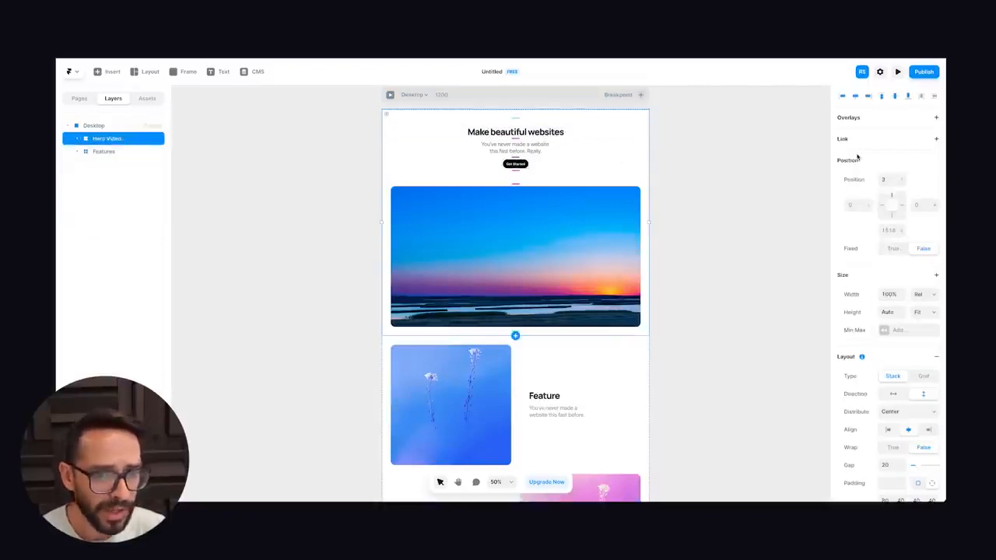
left_click(896, 331)
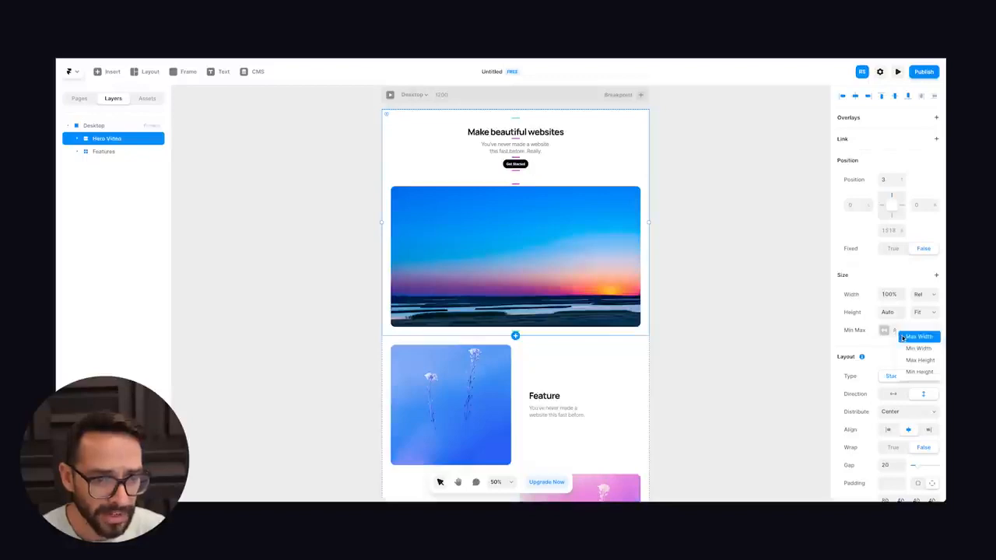
left_click(918, 336)
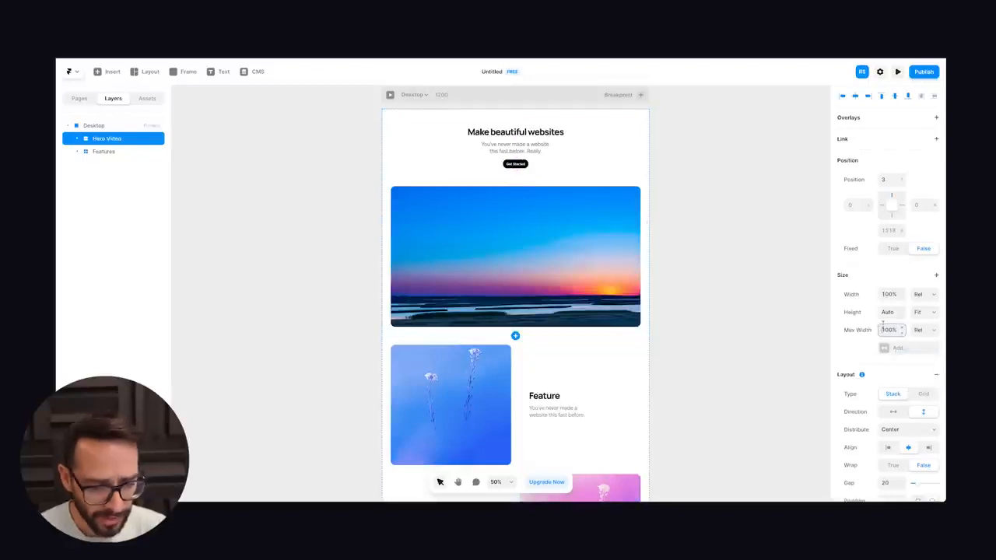
type("11")
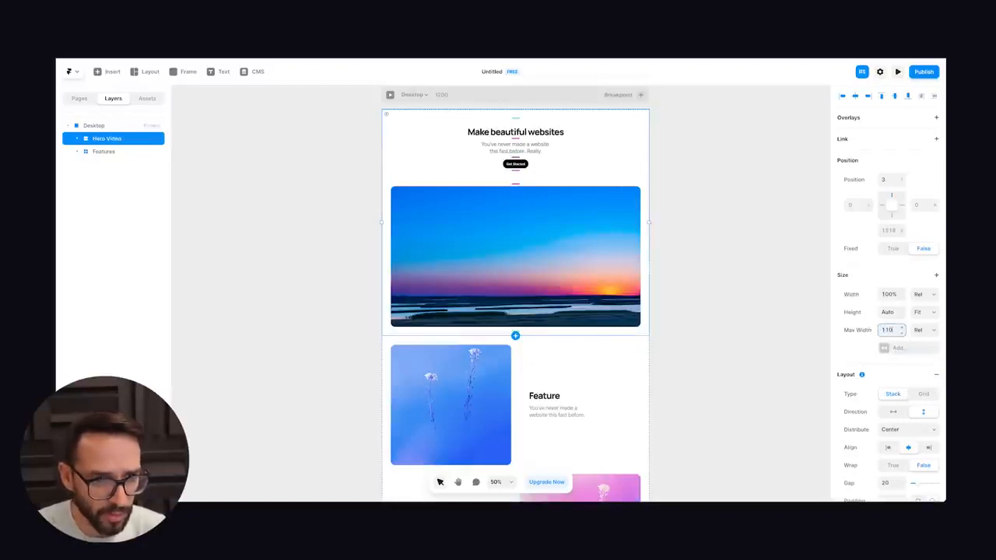
type("00px")
key("Return")
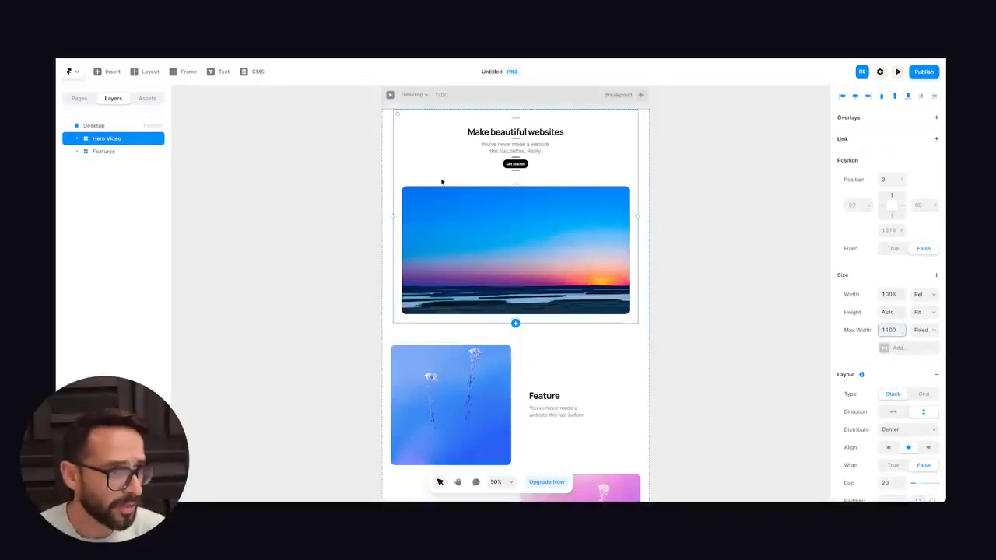
left_click(110, 125)
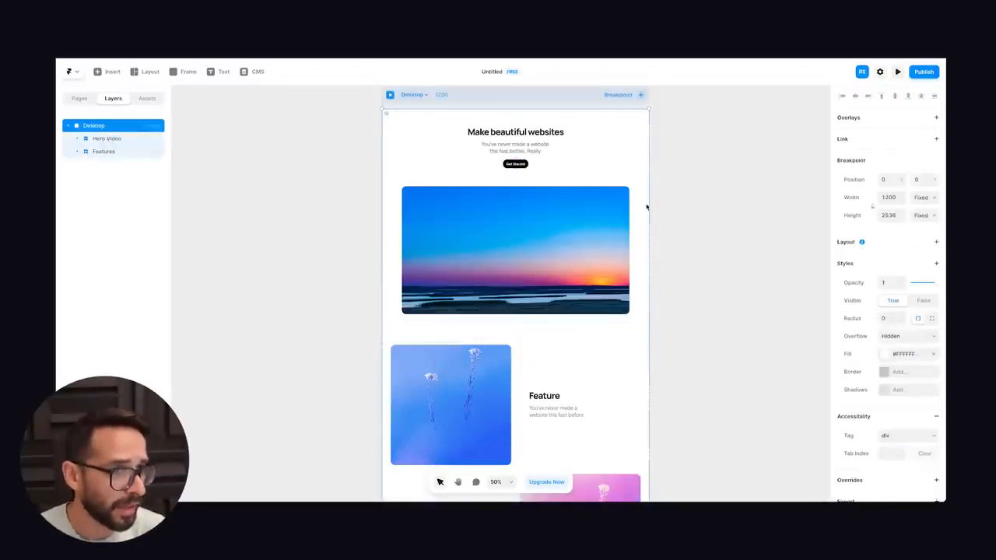
mouse_move(650, 203)
left_mouse_down()
mouse_move(740, 193)
mouse_move(594, 198)
mouse_move(655, 196)
left_mouse_up()
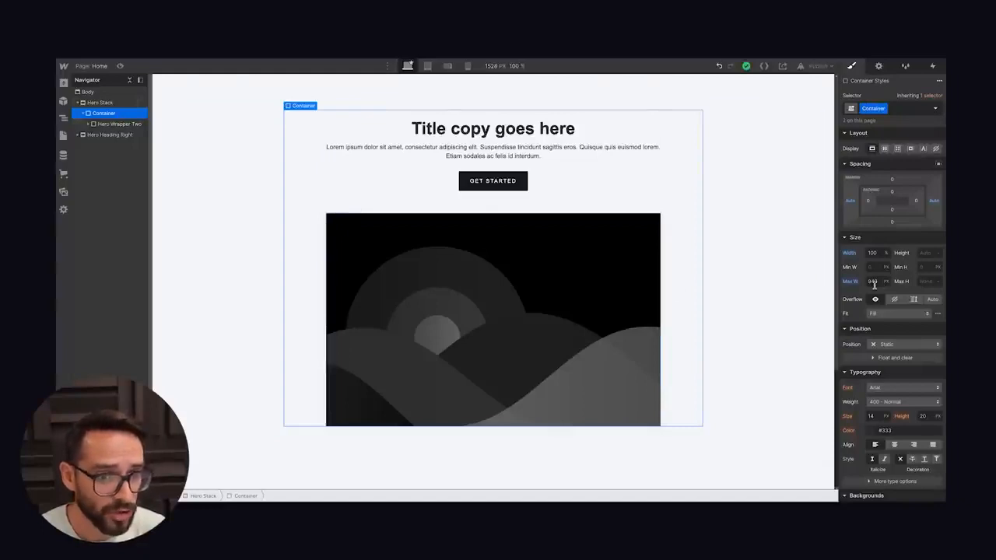
- Switch to Webflow and set the maximum width of the Hero Stack section's Container to 1100 px
scroll(518, 284, "down", 3)
scroll(692, 260, "up", 3)
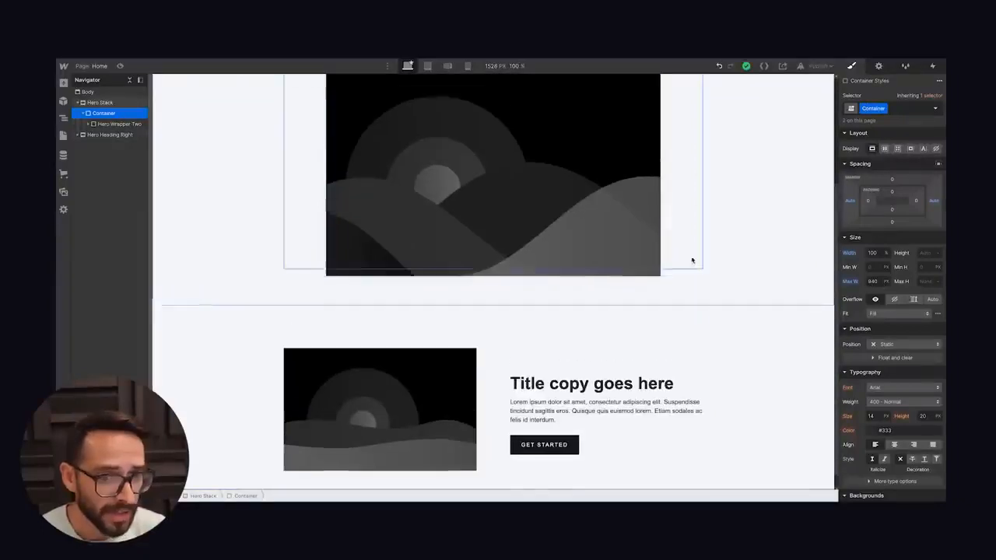
left_click(871, 282)
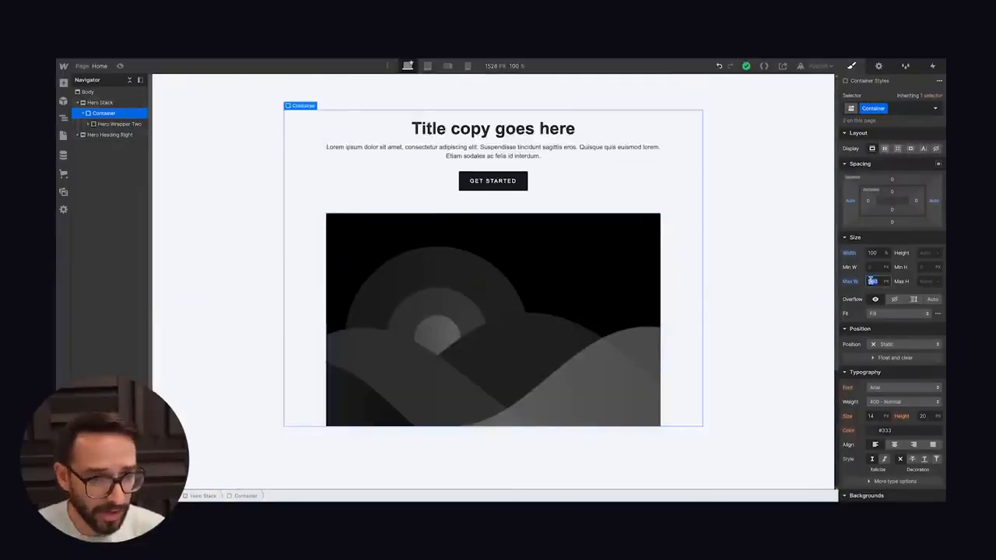
type("1100")
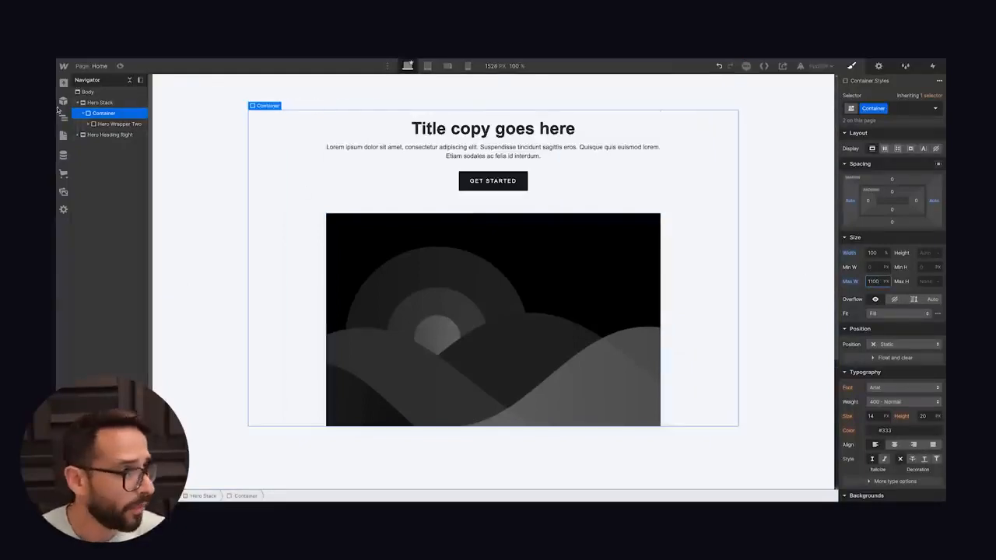
- Reset the maximum width of Hero Wrapper Two and review both page sections
left_click(109, 123)
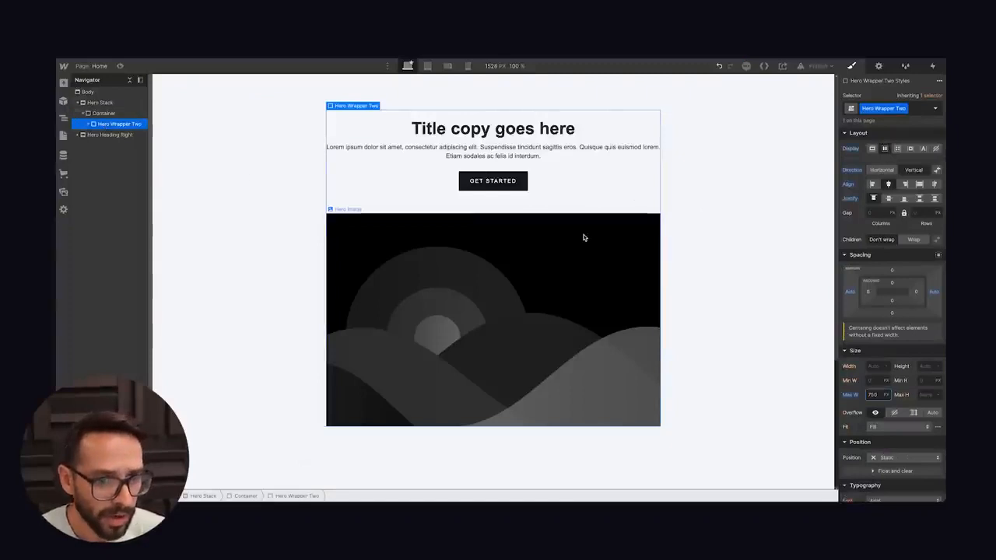
left_click(849, 398)
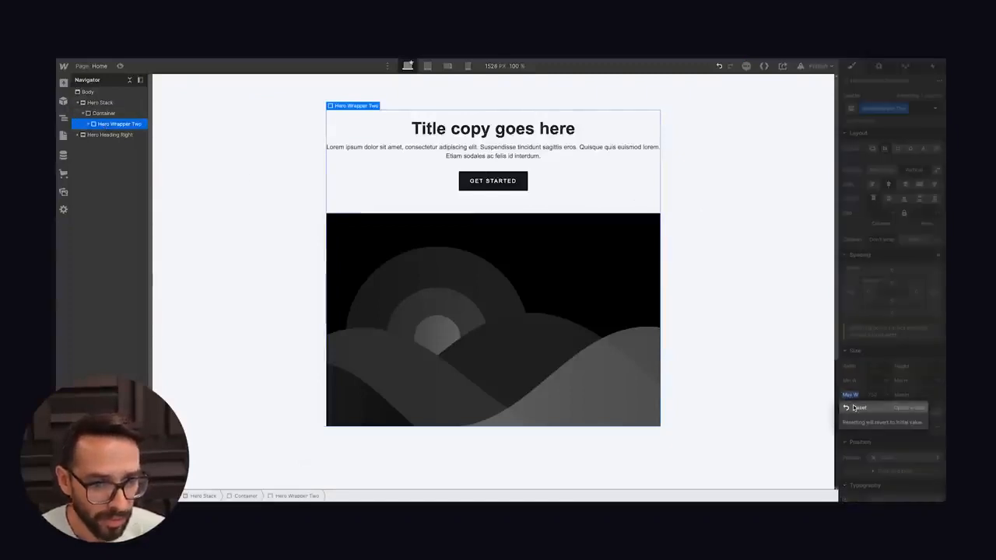
left_click(871, 404)
scroll(407, 229, "down", 5)
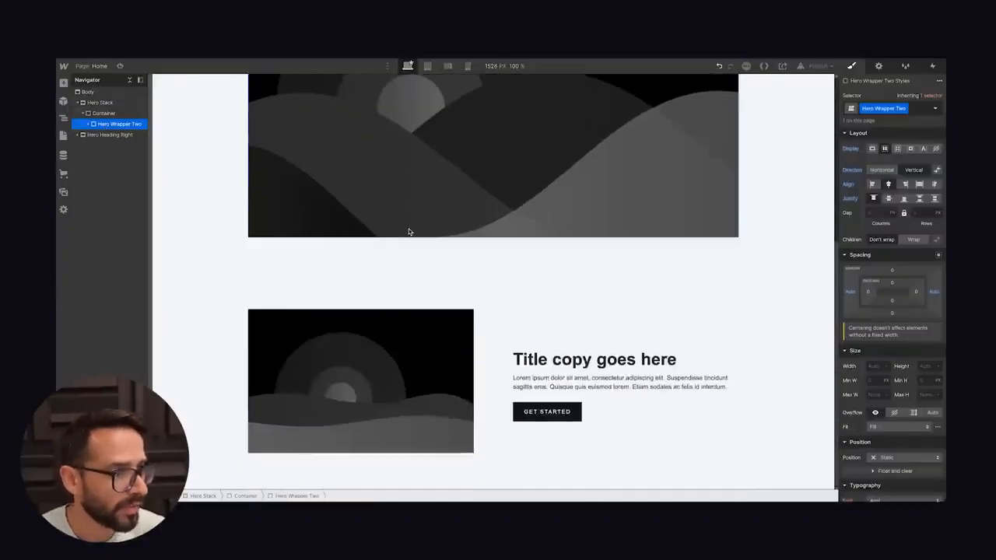
scroll(278, 190, "up", 5)
- Expand Hero Heading Right and check the width settings of its Container against those of the Hero Stack section
left_click(104, 113)
left_click(78, 134)
left_click(104, 145)
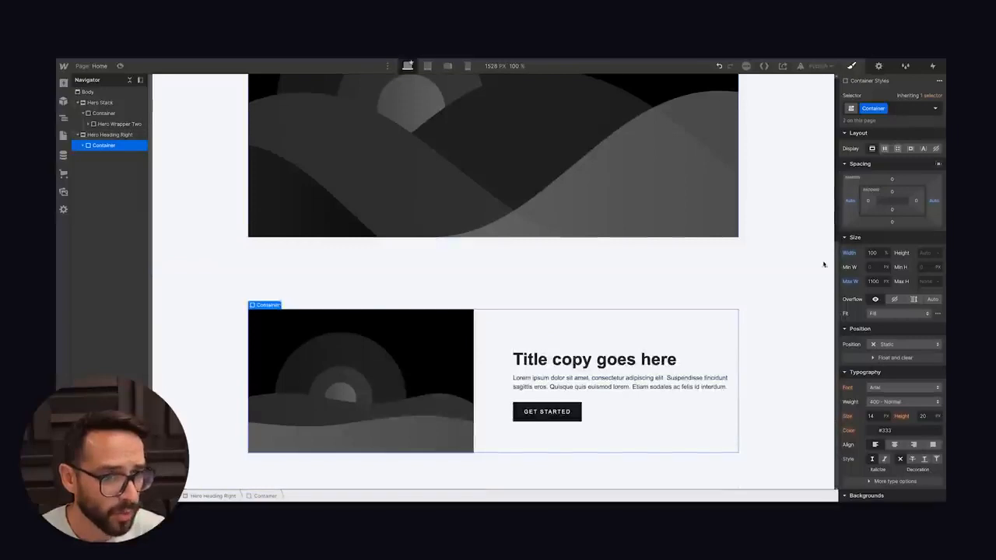
scroll(374, 124, "up", 4)
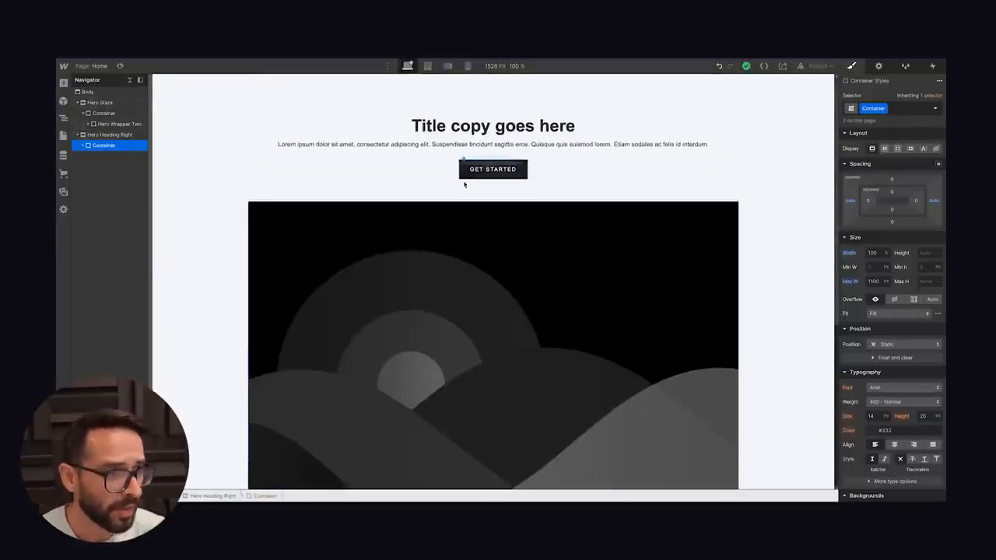
- Switch to Framer and give the Features section a fixed maximum width of 1100 px
scroll(467, 185, "down", 5)
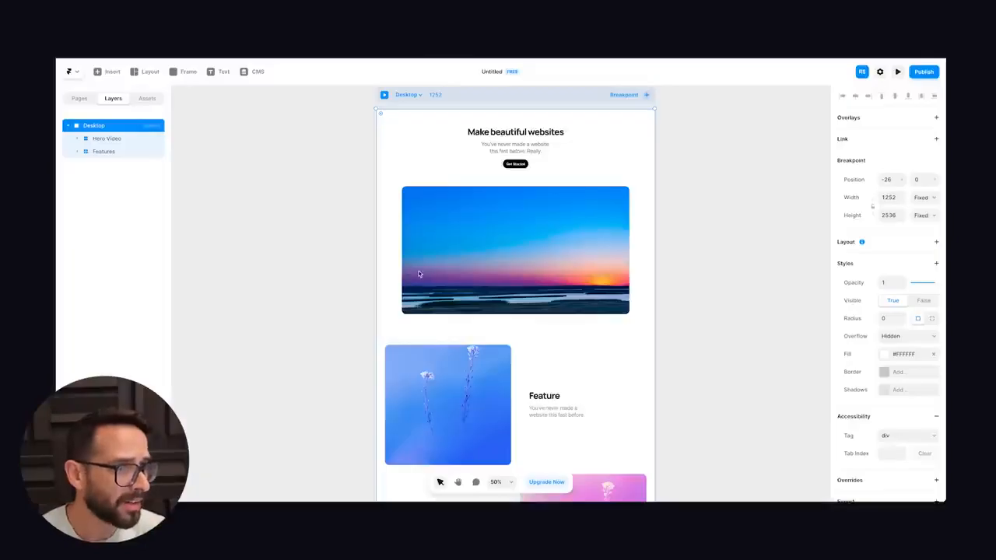
scroll(491, 236, "down", 3)
scroll(416, 169, "up", 3)
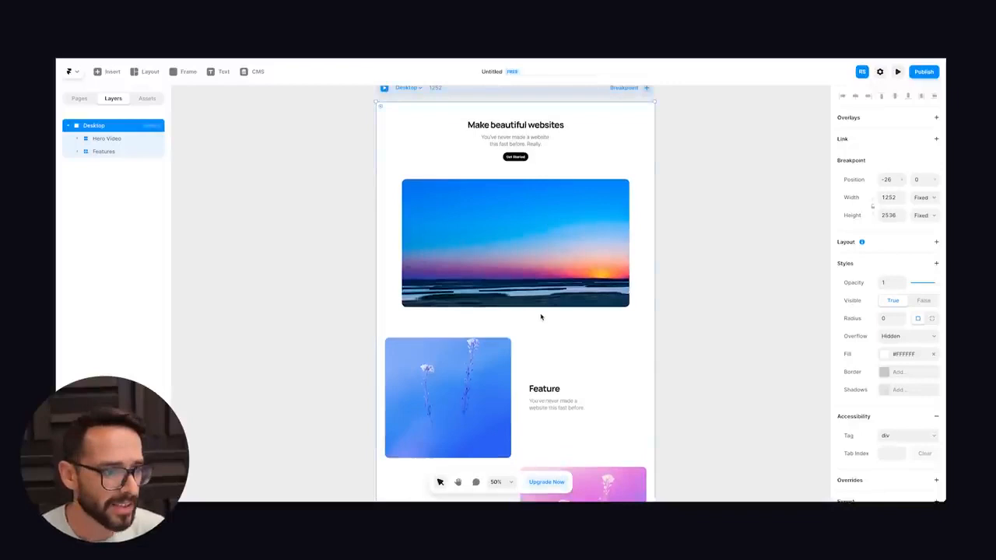
left_click(397, 379)
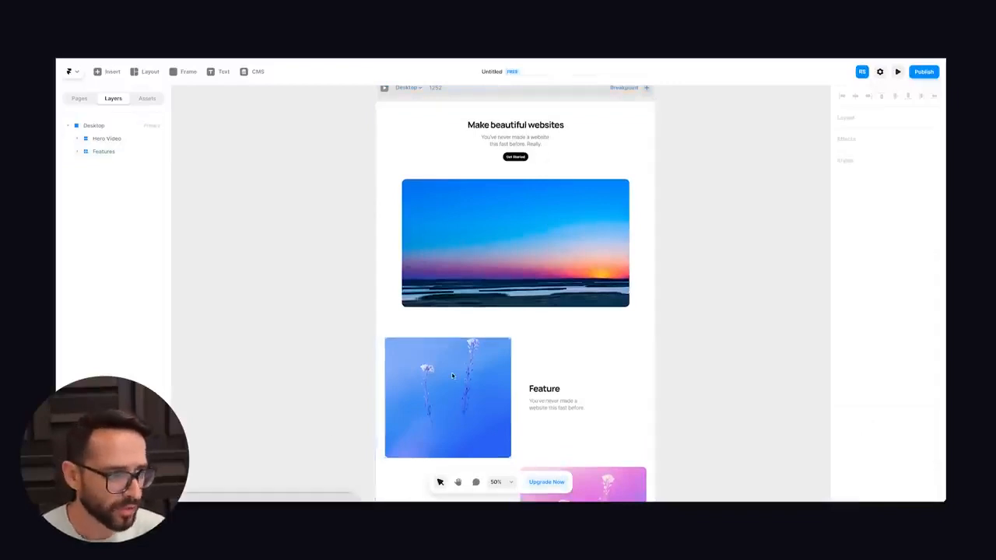
left_click(100, 152)
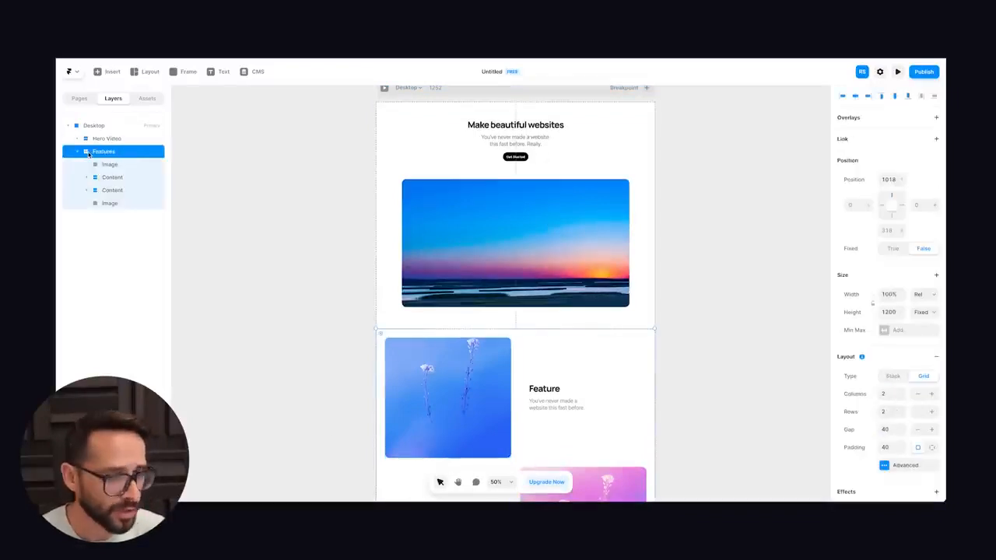
left_click(903, 331)
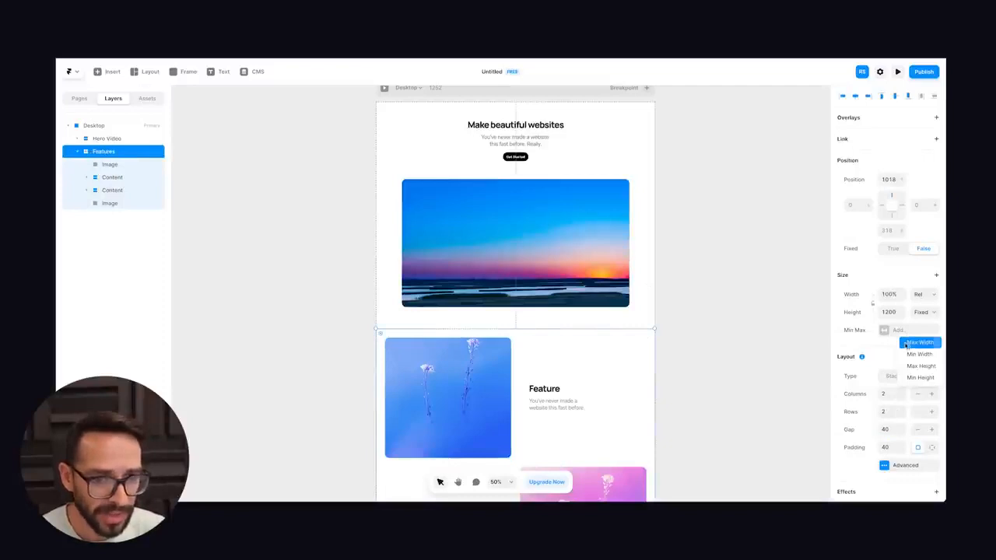
left_click(908, 345)
type("1100")
key("Return")
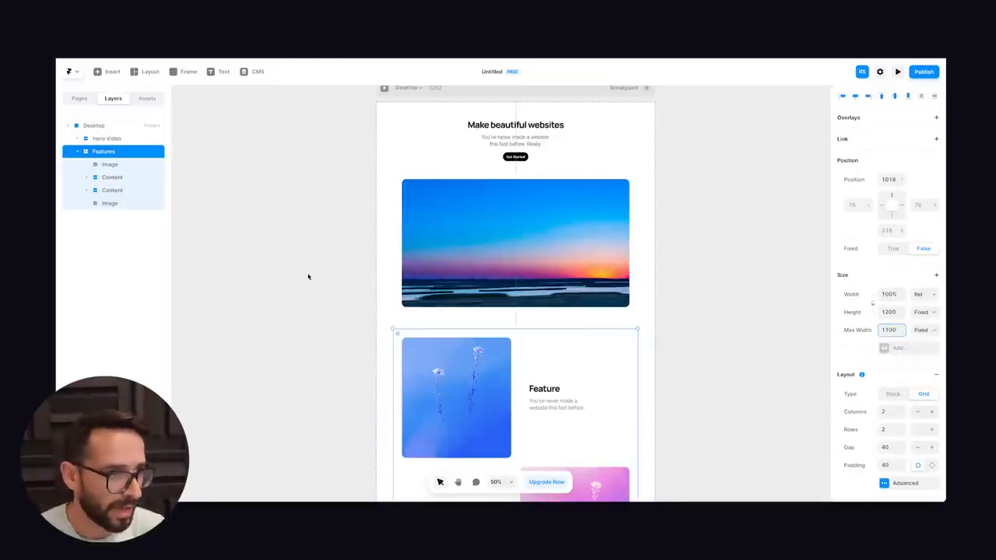
- Review how the Hero Video and Features sections align and inspect the Video element and its parent section
scroll(380, 167, "down", 2)
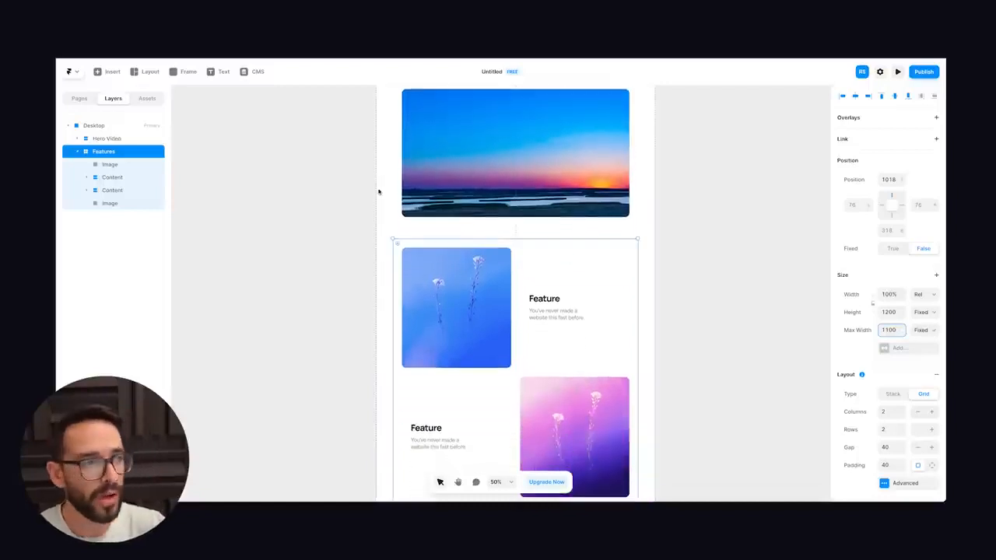
scroll(379, 192, "up", 2)
left_click(338, 207)
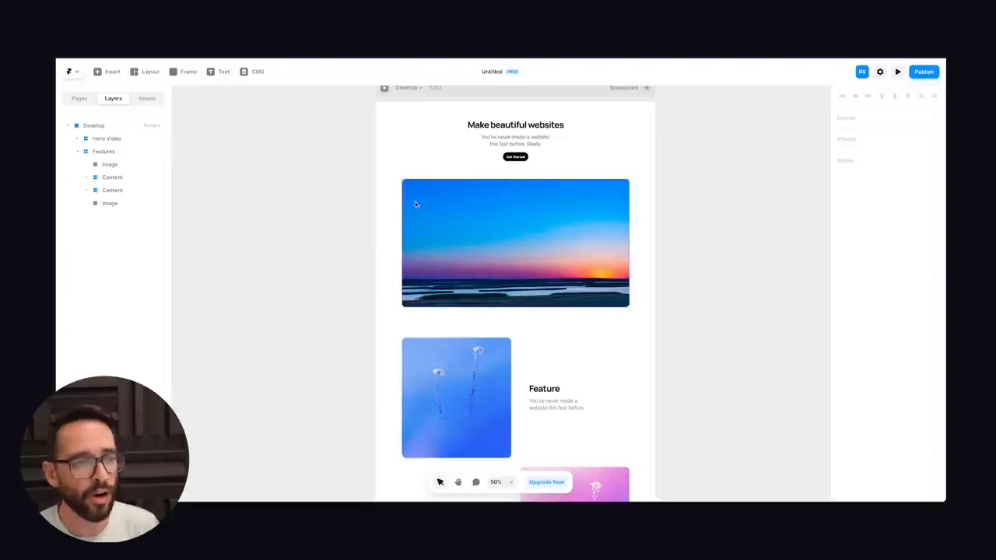
left_click(444, 210)
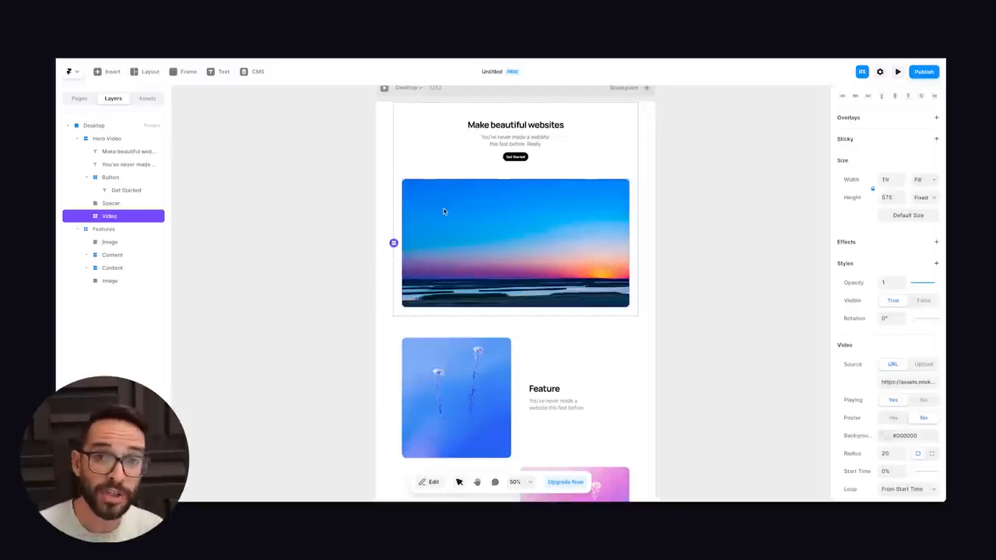
key("Escape")
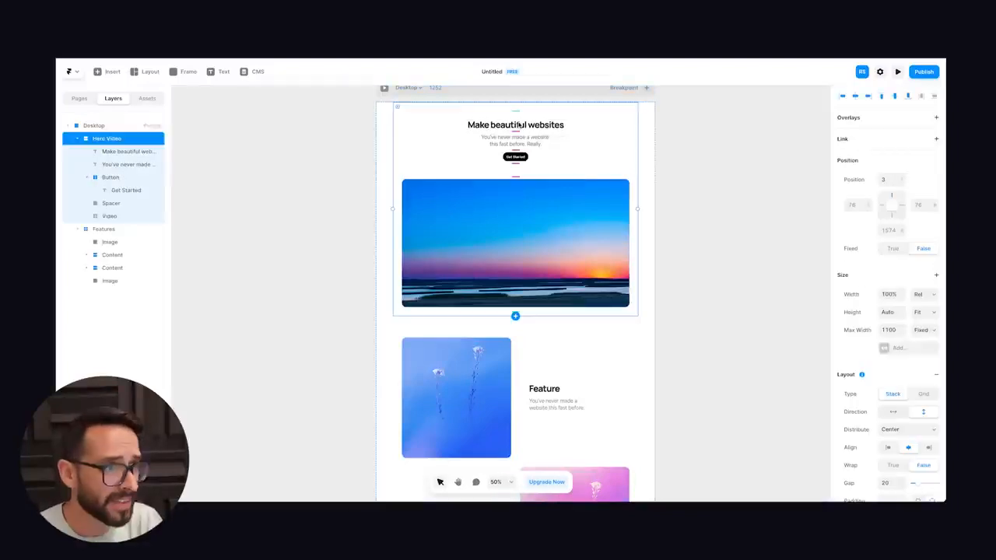
- Look through the project's assets and check which text styles are available for the hero's subtitle text
left_click(147, 99)
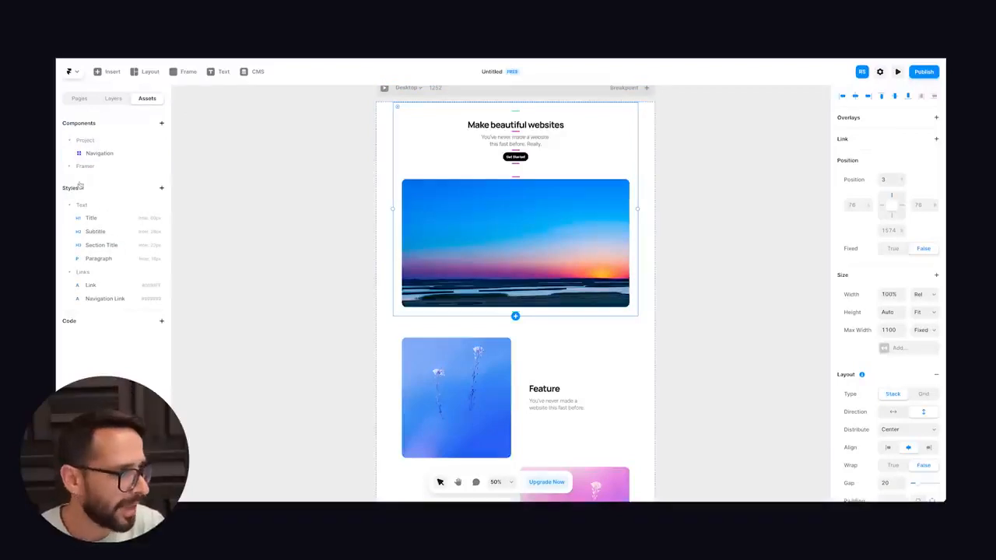
left_click(378, 163)
left_click(507, 148)
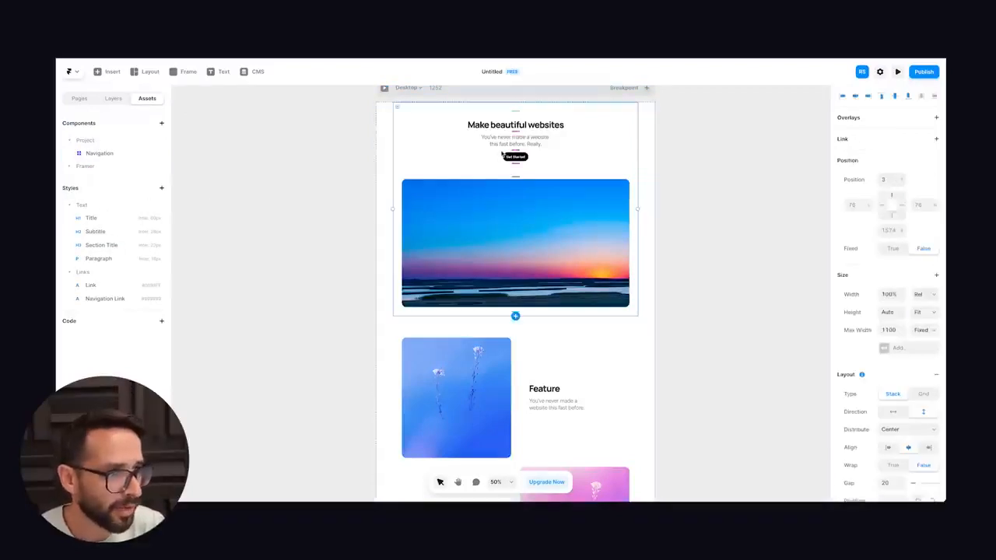
double_click(506, 142)
key("Escape")
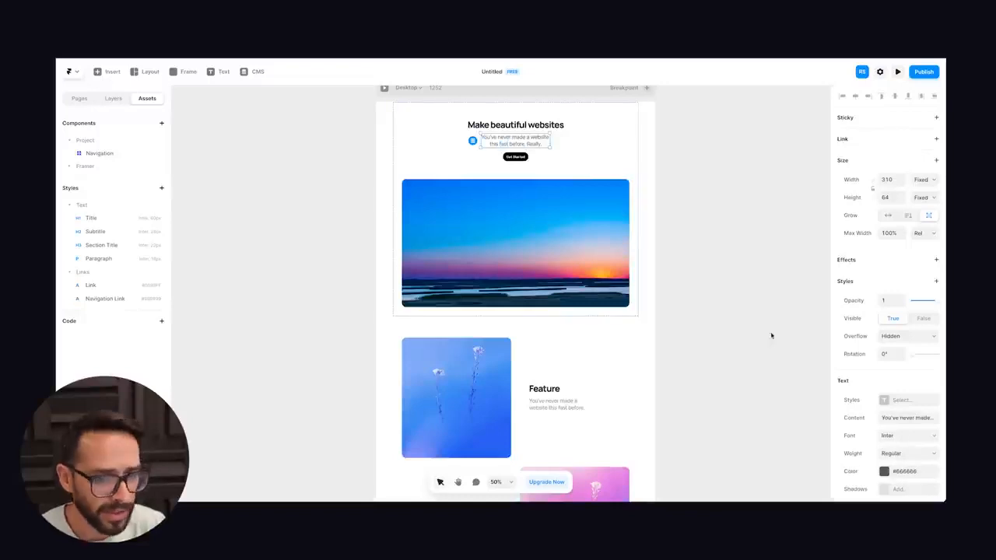
left_click(898, 399)
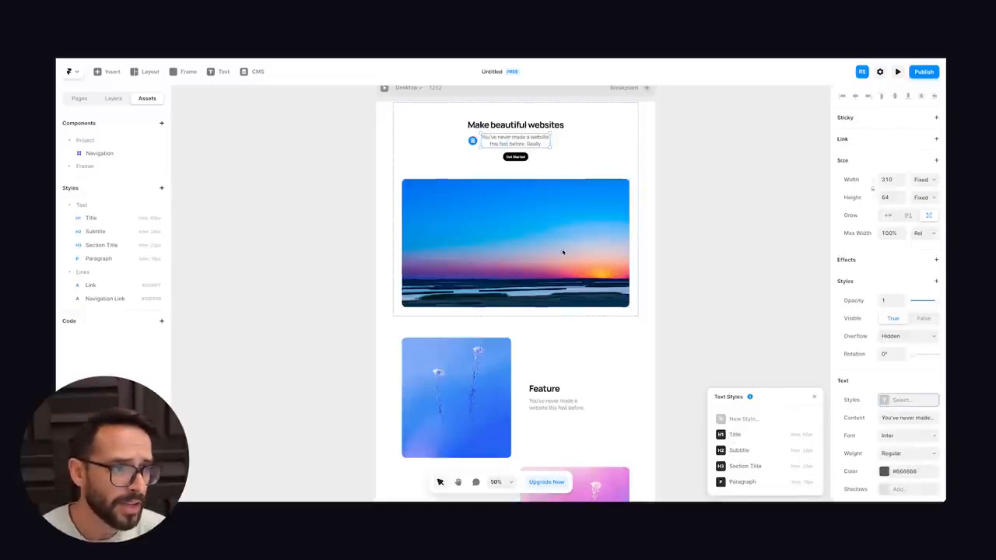
left_click(406, 150)
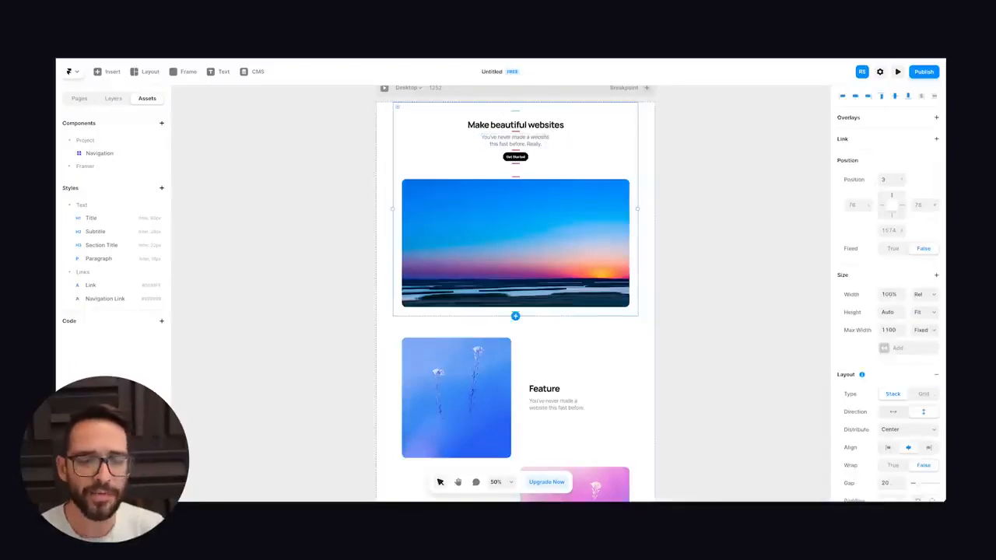
left_click(216, 156)
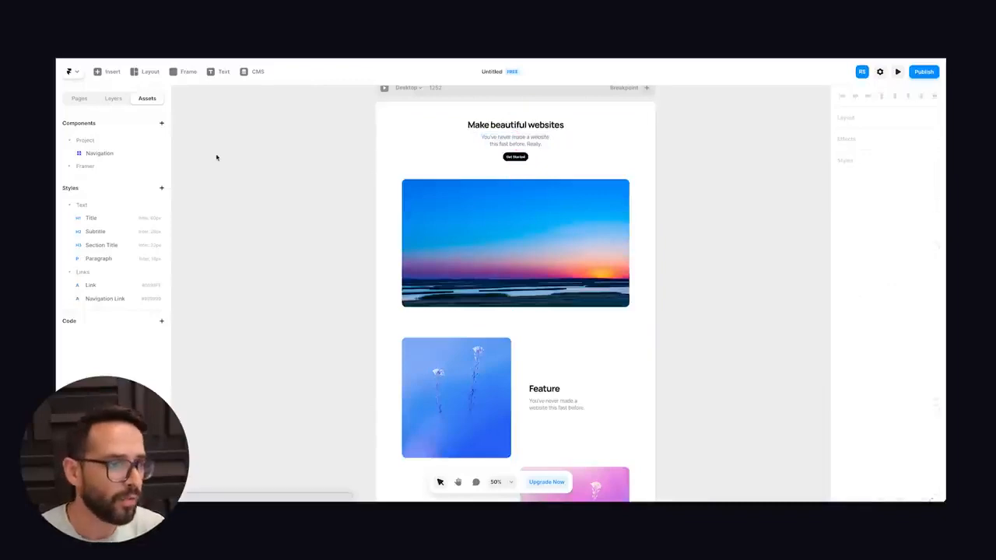
- Examine the layout and style settings of the hero's Get Started button
left_click(506, 159)
left_click(504, 160)
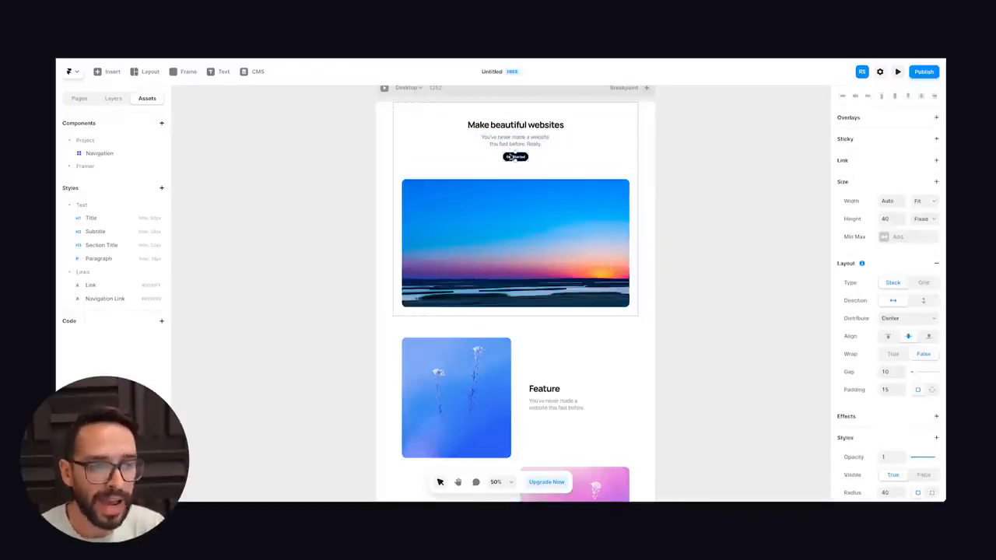
scroll(463, 167, "up", 3)
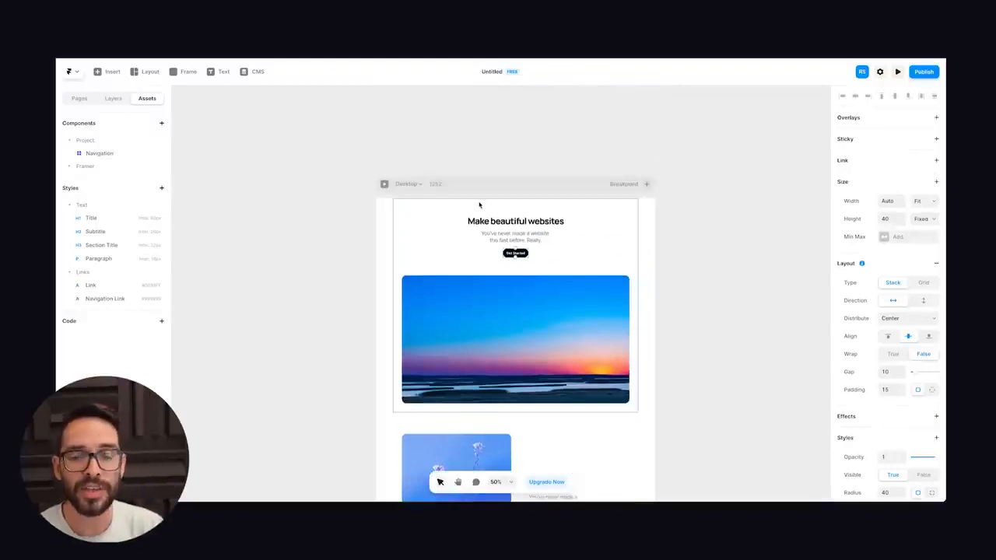
left_click(440, 148)
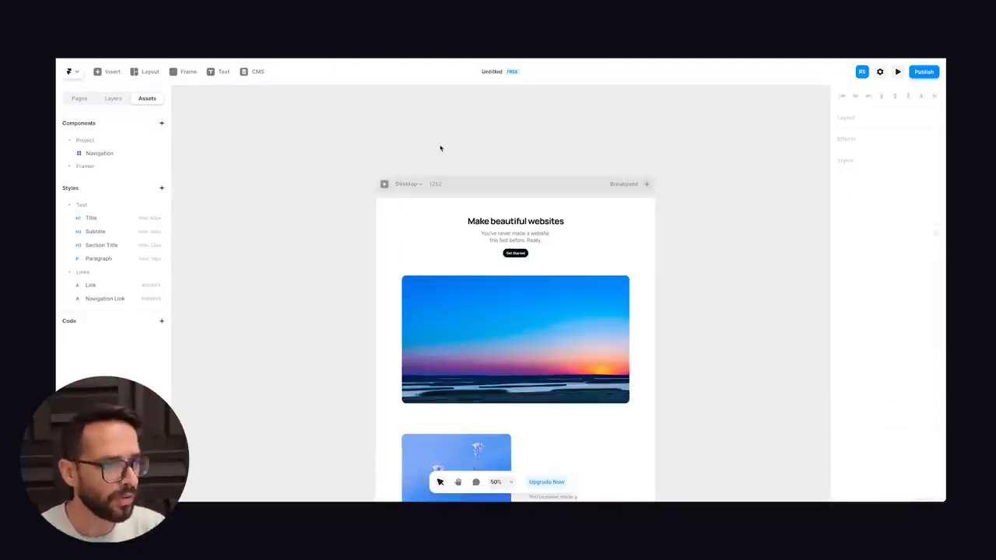
key("super+0")
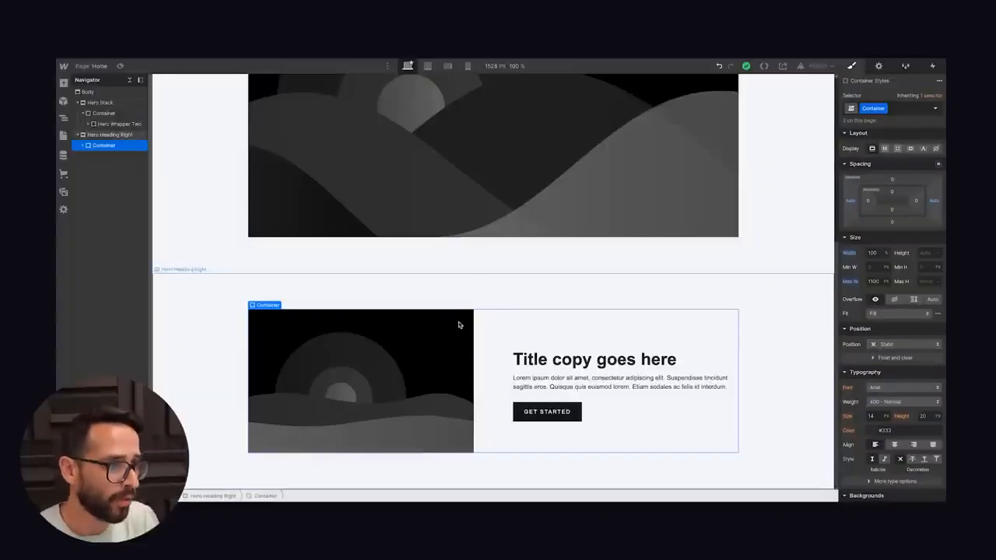
- Switch to Webflow, set the Button Primary hover state's background color to blue, and return to the None state
left_click(556, 409)
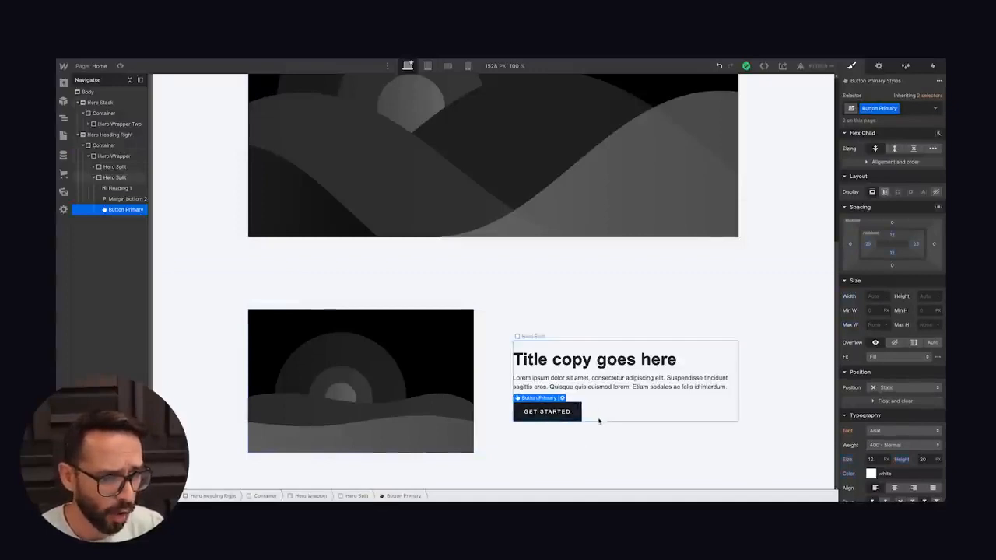
left_click(936, 108)
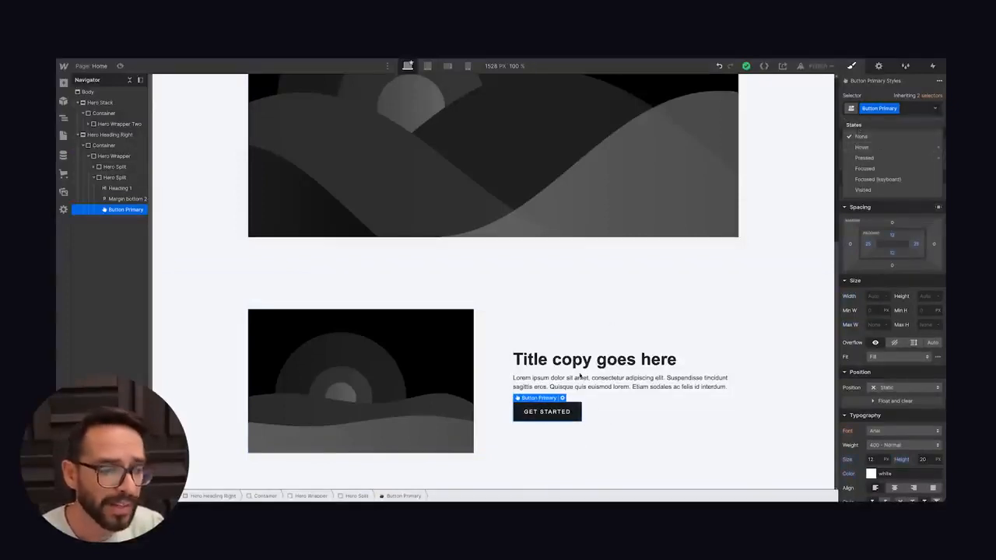
left_click(862, 147)
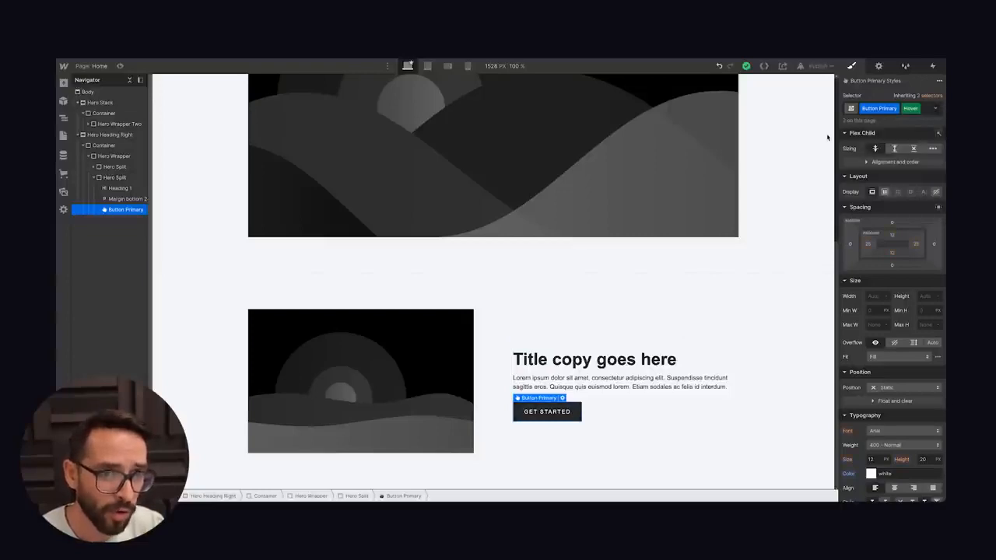
scroll(872, 288, "down", 5)
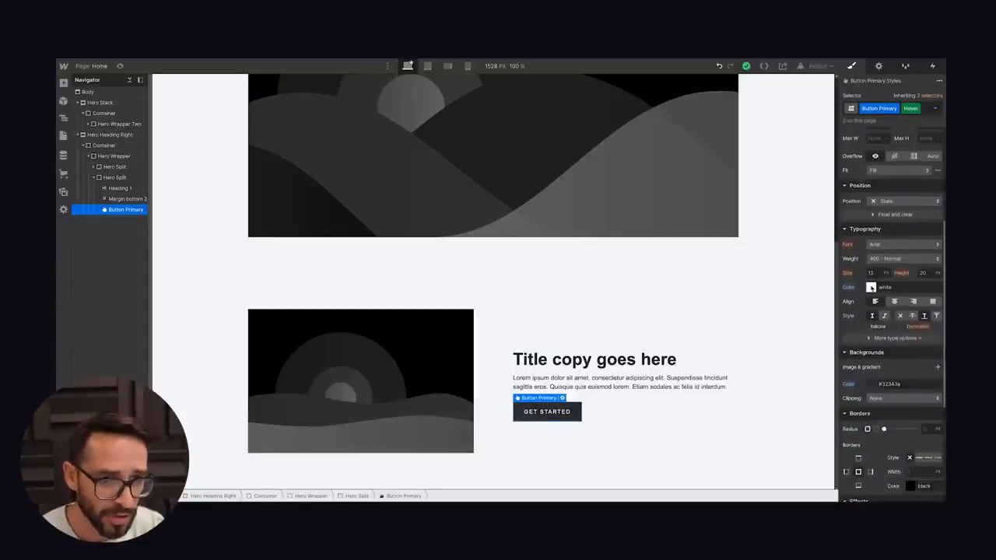
left_click(869, 383)
left_click_drag(908, 292, 906, 229)
left_click(880, 200)
left_click(936, 109)
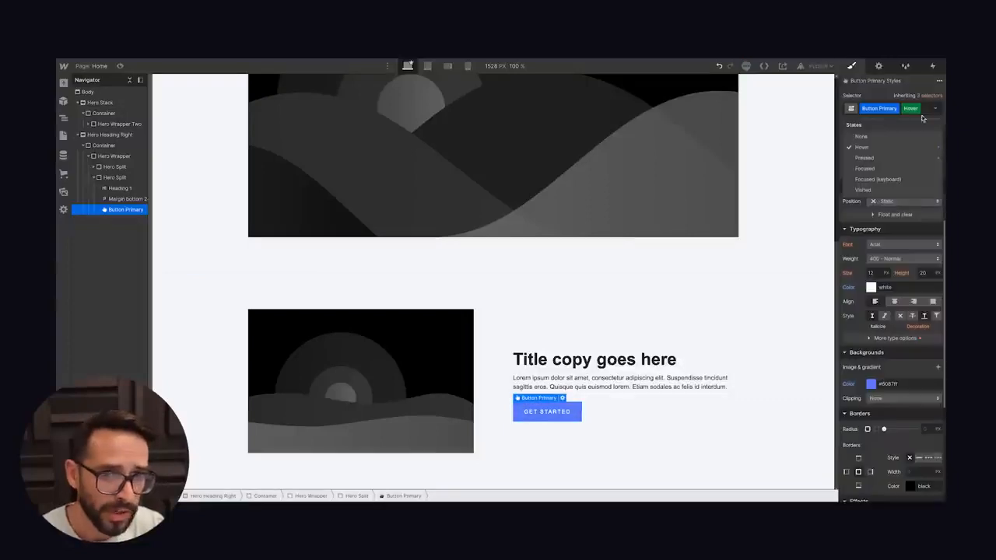
left_click(874, 136)
left_click(683, 318)
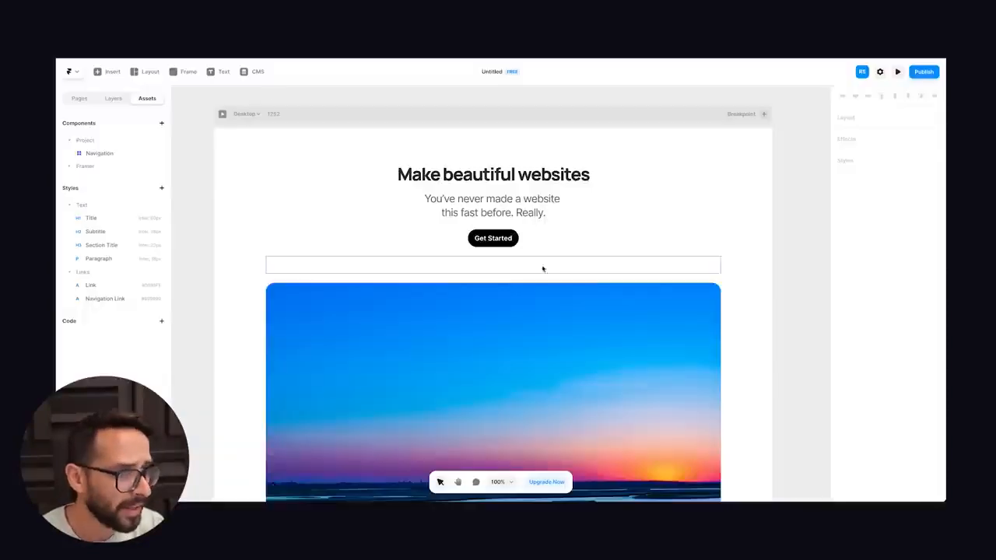
- Switch to Framer and turn the hero's Get Started button into a component named Button
left_click(491, 238)
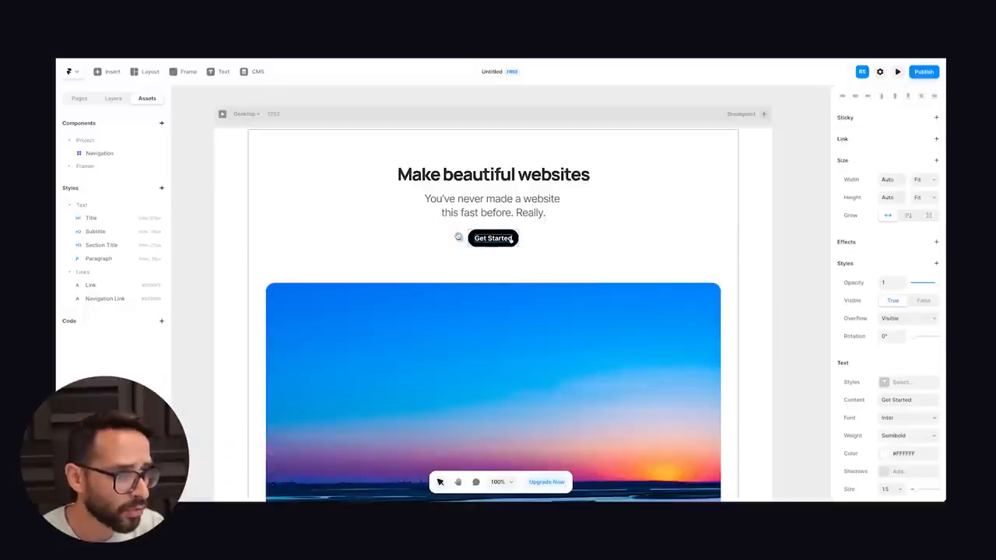
left_click(513, 239)
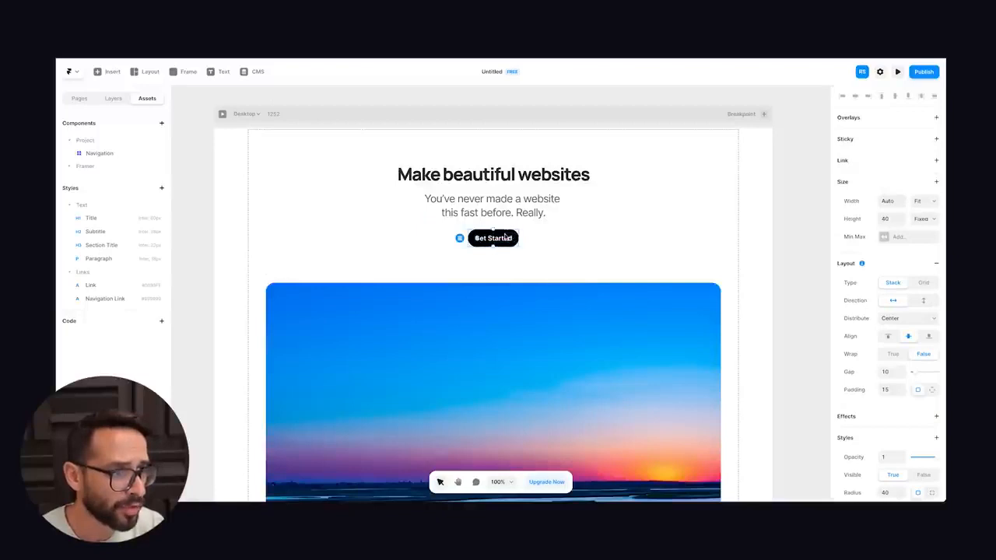
right_click(508, 237)
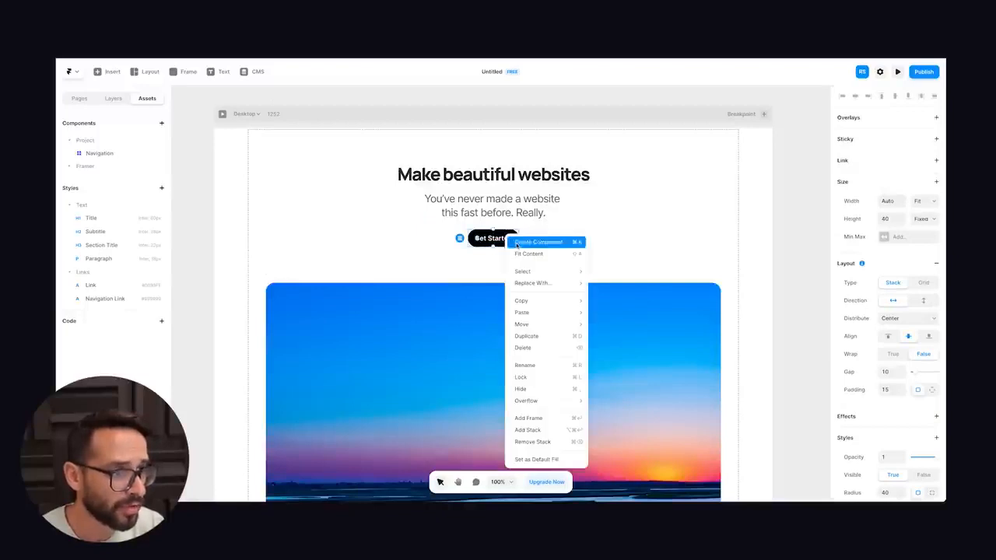
left_click(529, 246)
left_click(529, 312)
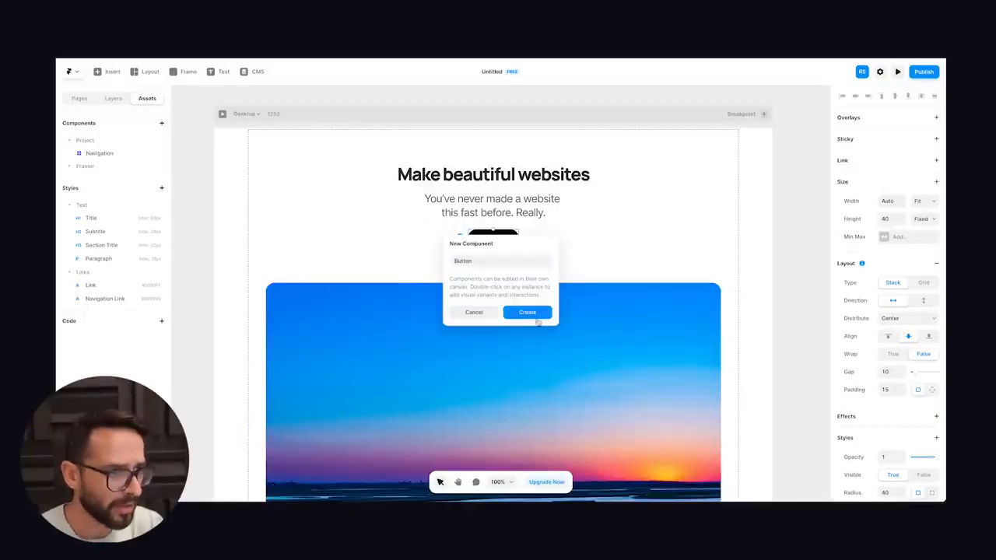
- Add a Hover variant to the Button component and set its solid fill to the blue preset #1199EE
left_click(500, 369)
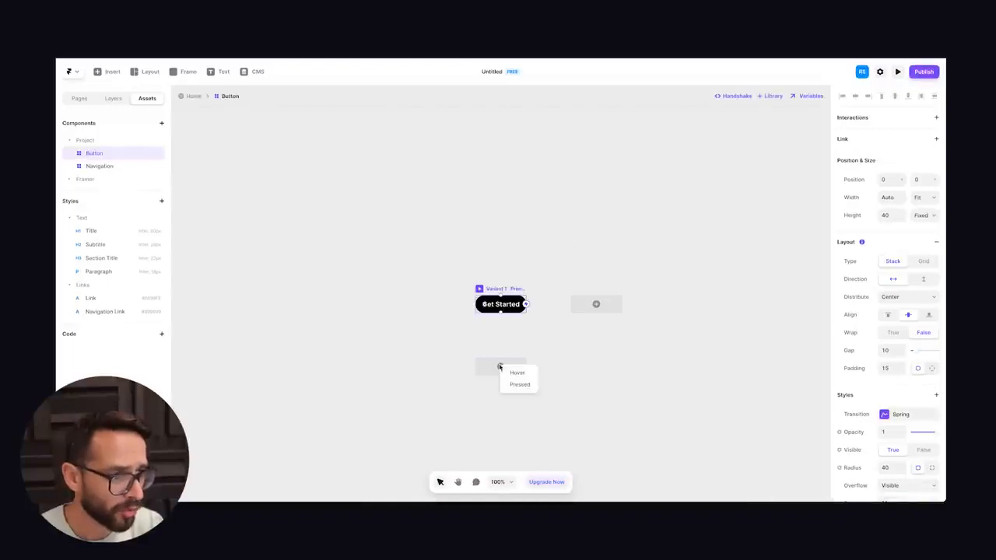
left_click(519, 373)
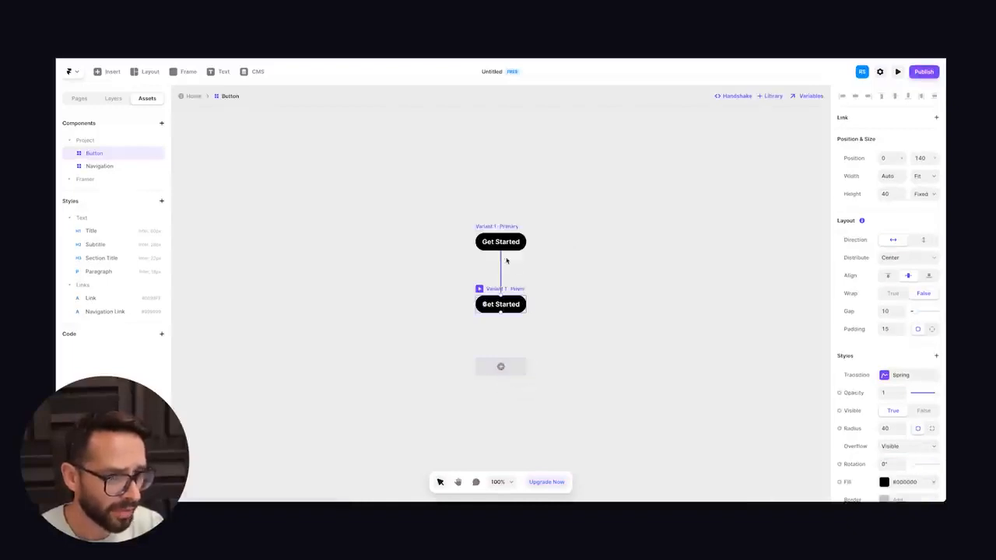
left_click(885, 483)
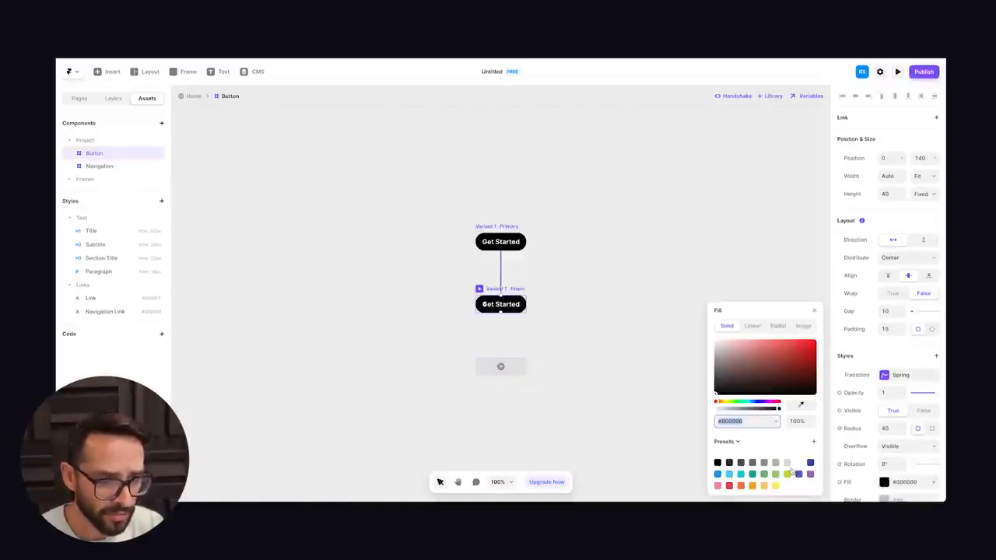
left_click(717, 474)
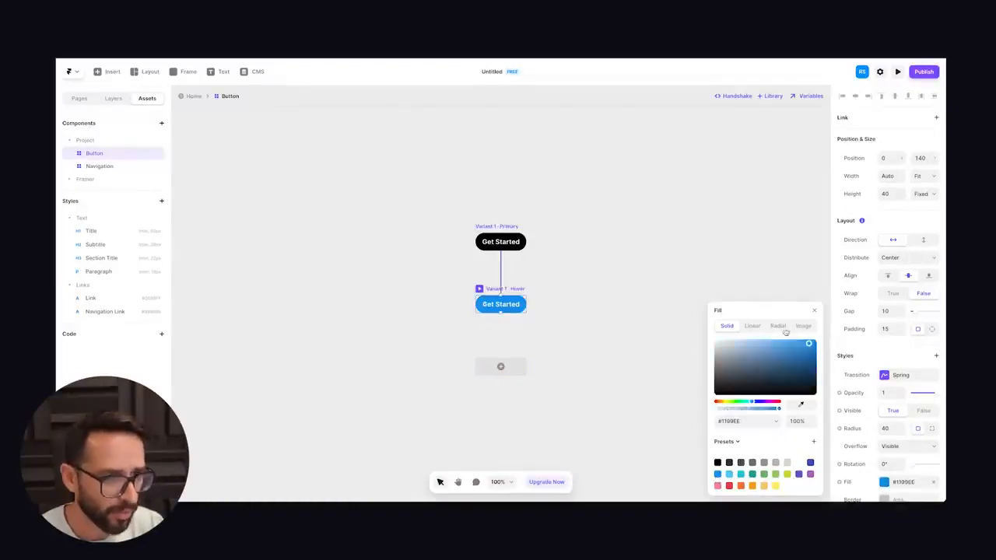
left_click(814, 311)
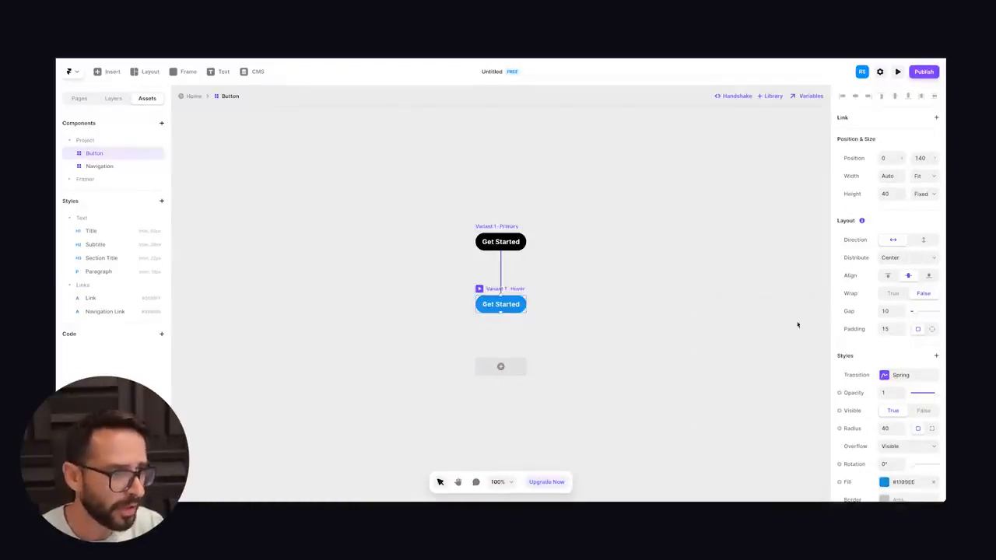
- Return to the Home page, preview the Desktop layout with the hero's Get Started button, and close the preview
left_click(193, 95)
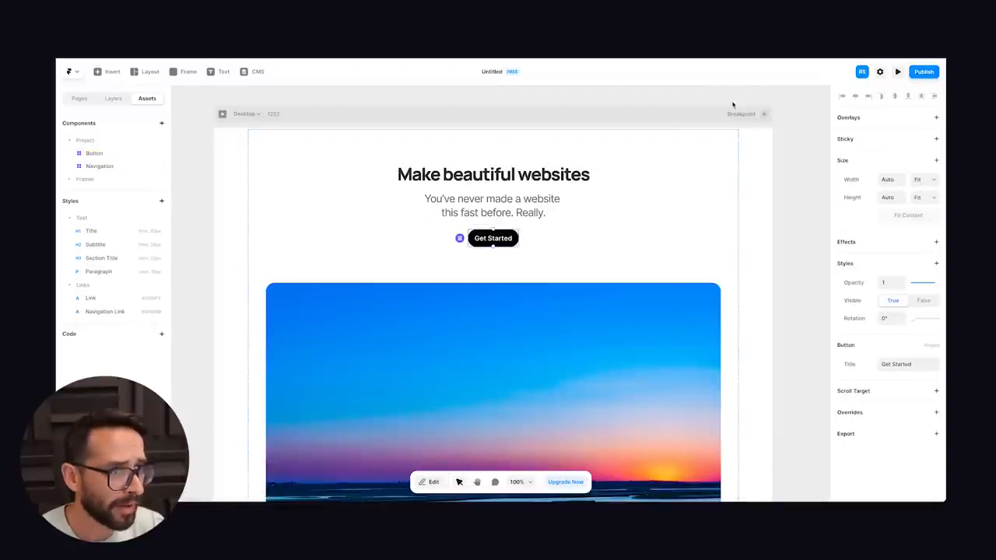
left_click(221, 114)
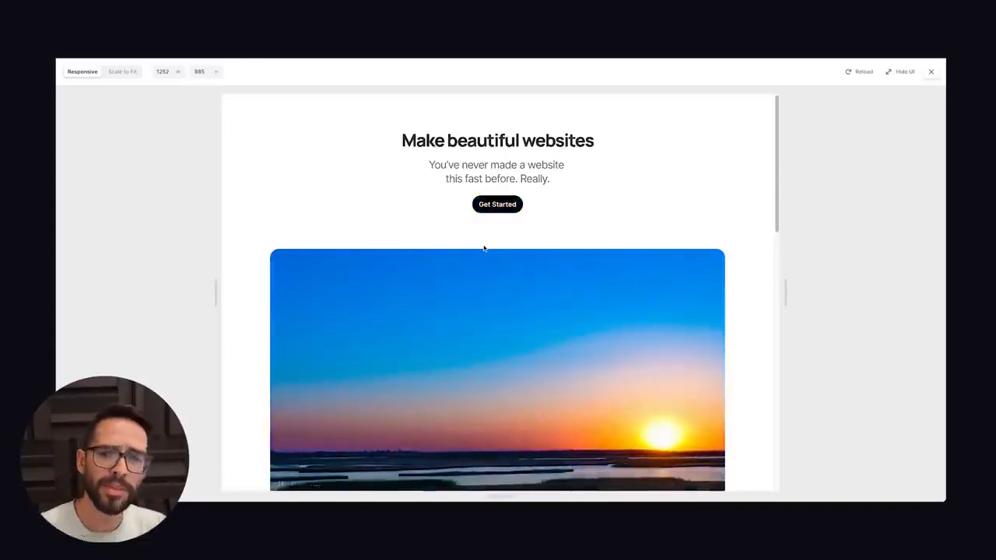
left_click(931, 72)
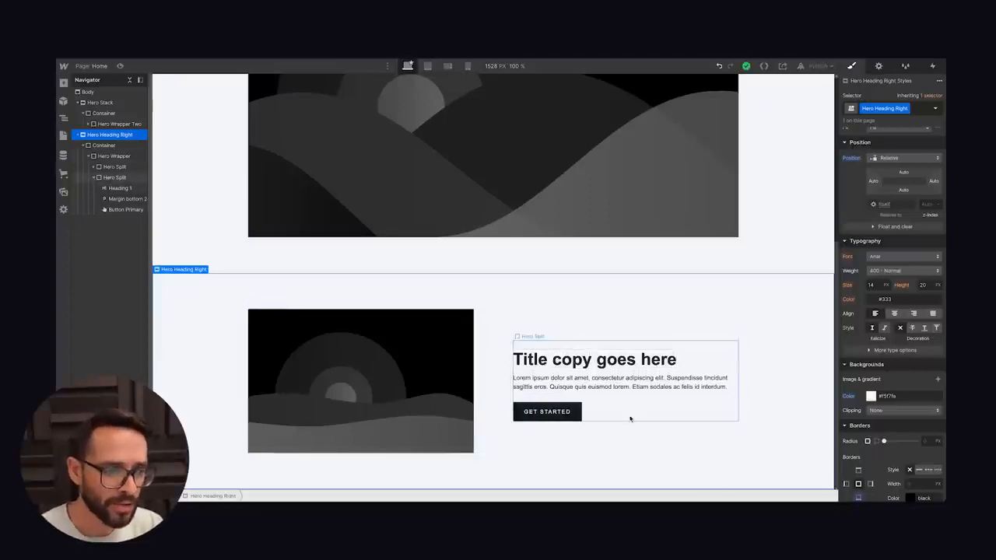
- Switch to Webflow and give Hero Heading Right's Button Primary a Mouse hover trigger with Start an animation as its On hover action
left_click(548, 412)
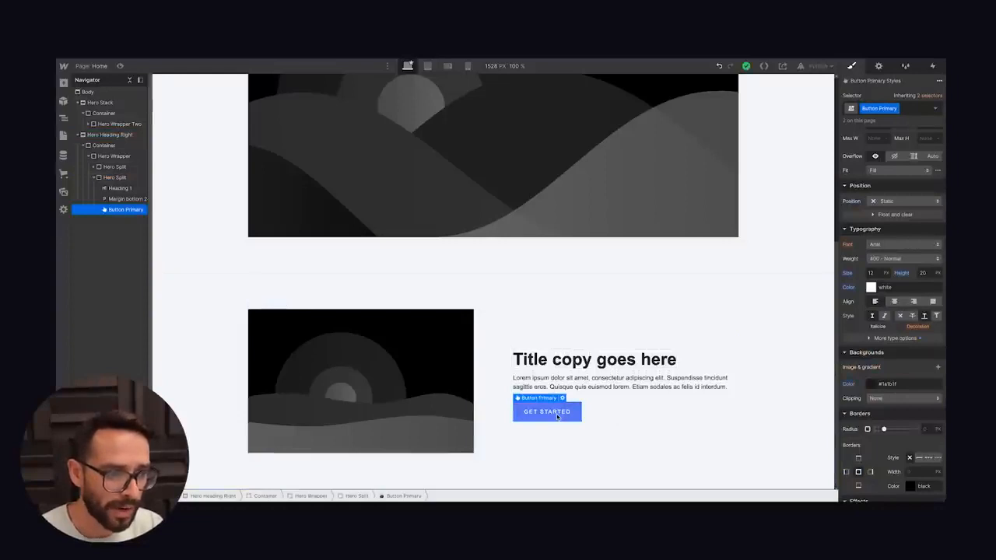
left_click(934, 67)
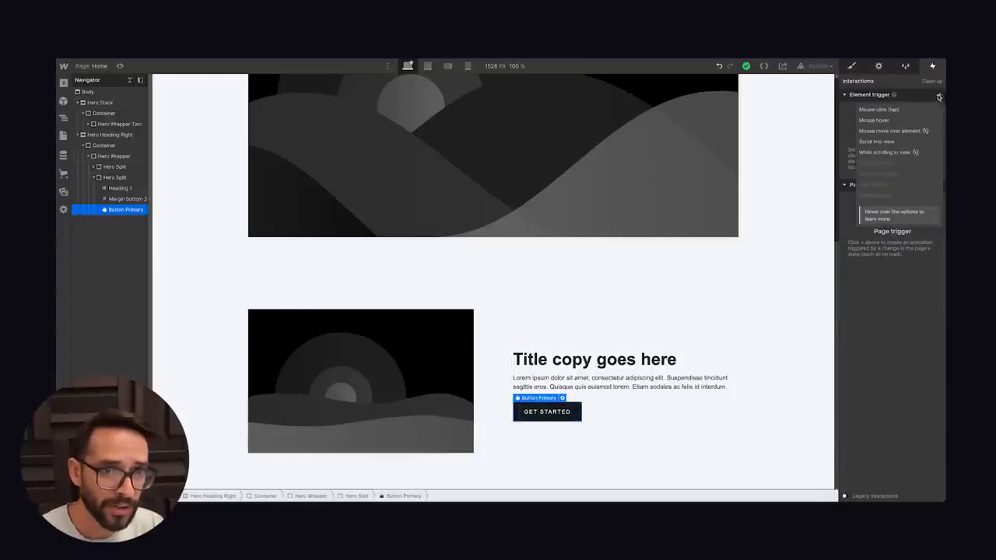
left_click(874, 120)
left_click(893, 148)
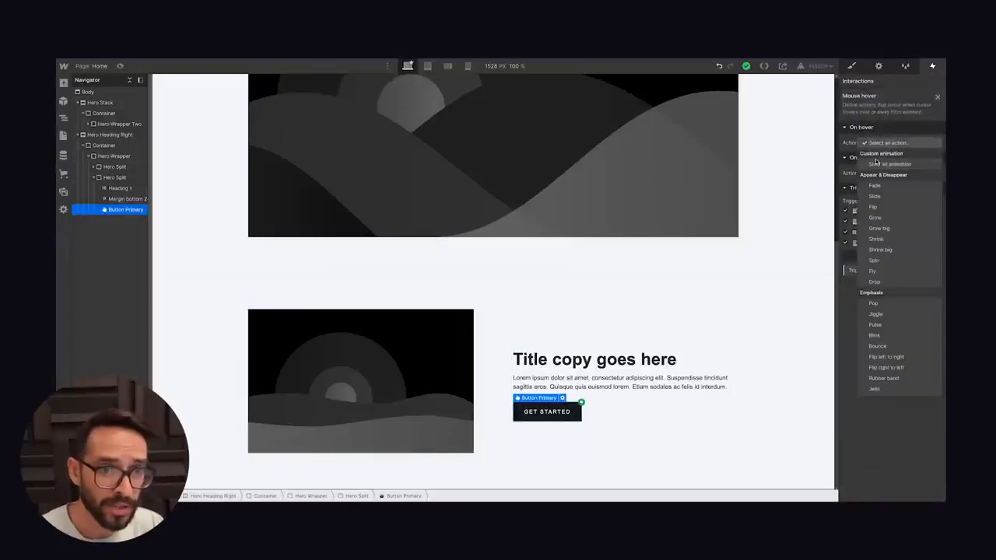
left_click(880, 162)
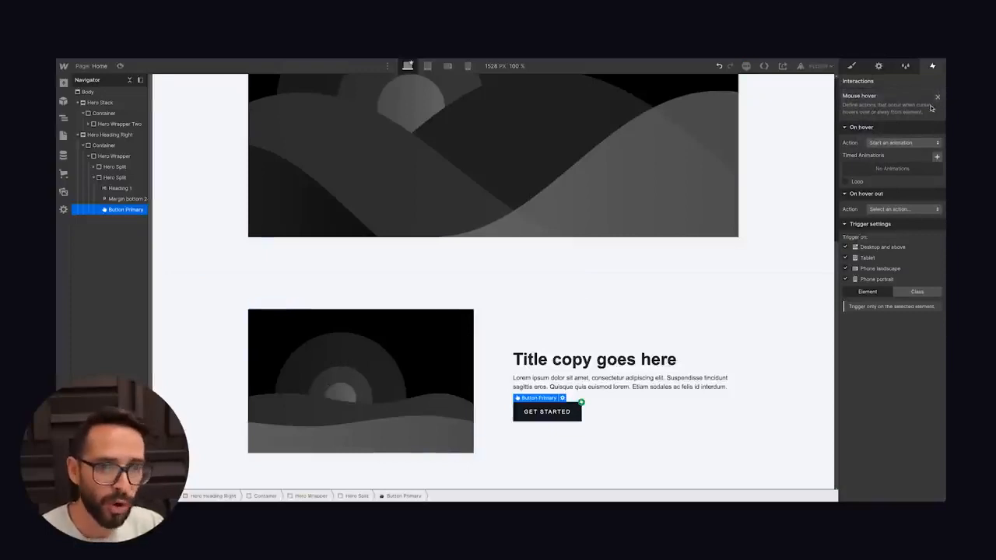
- Create a timed animation named Grow Image for the On hover action
left_click(938, 158)
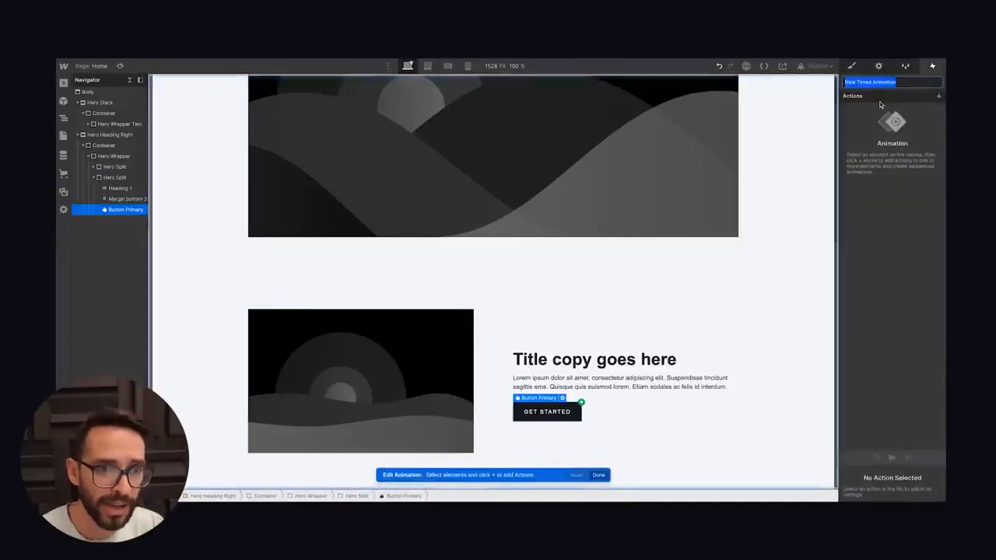
type("Grow Im")
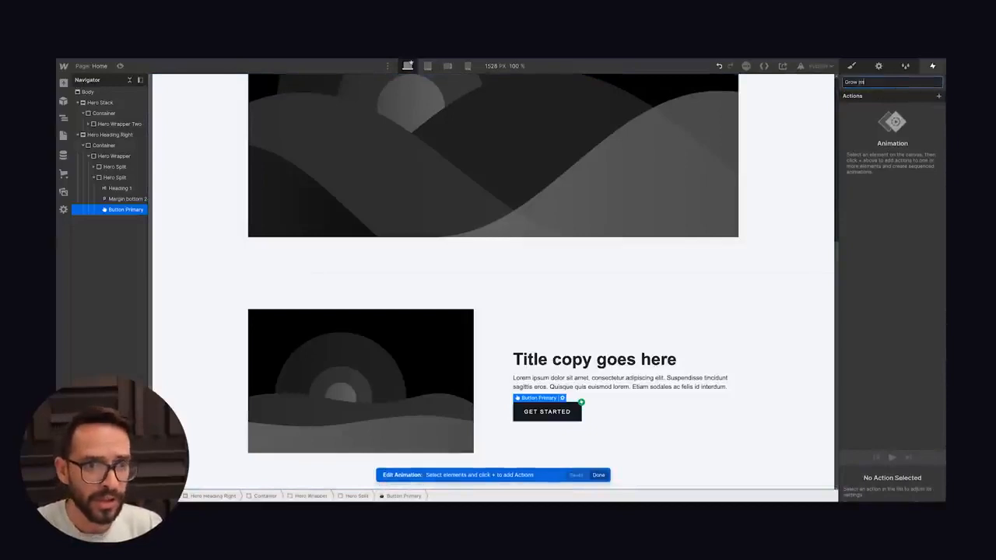
type("age")
key("Return")
- Add a Scale action of 1.2 for the Shadow Two image, save the animation, and preview it with the Get Started button
left_click(312, 338)
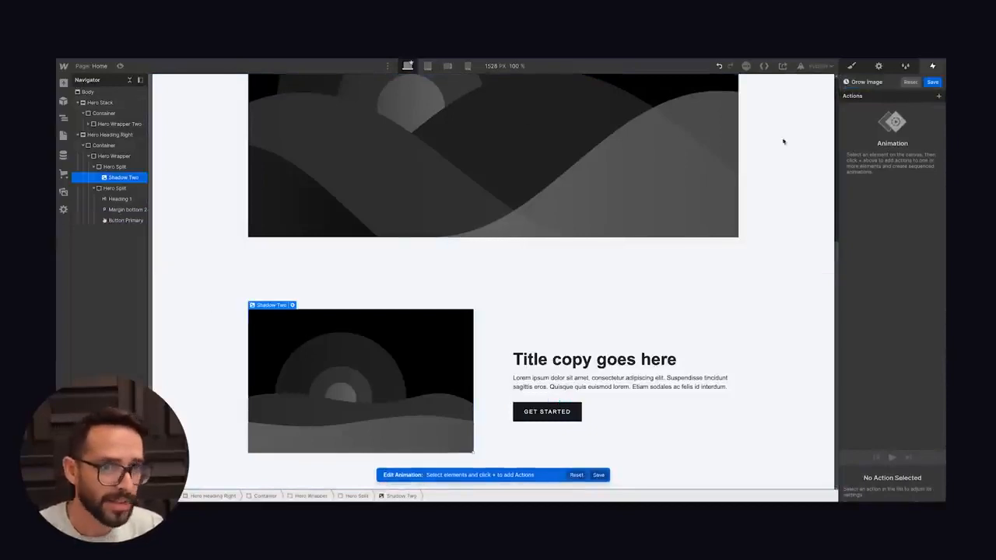
left_click(938, 96)
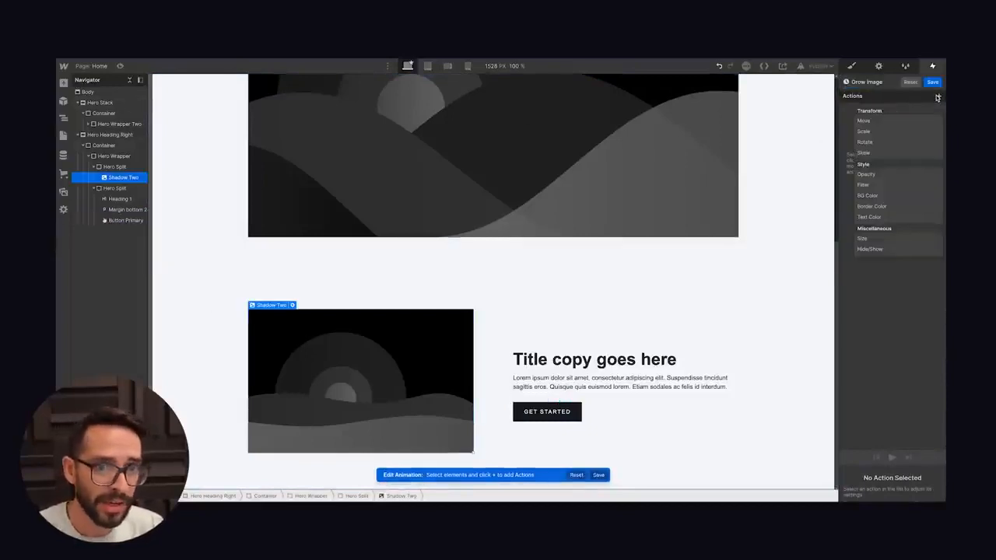
left_click(872, 132)
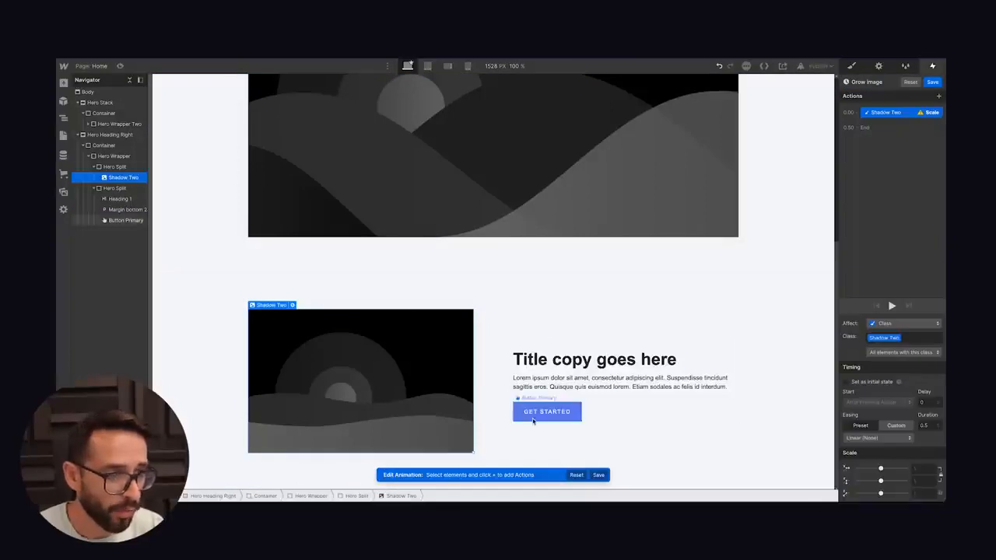
left_click(924, 468)
type("1.2")
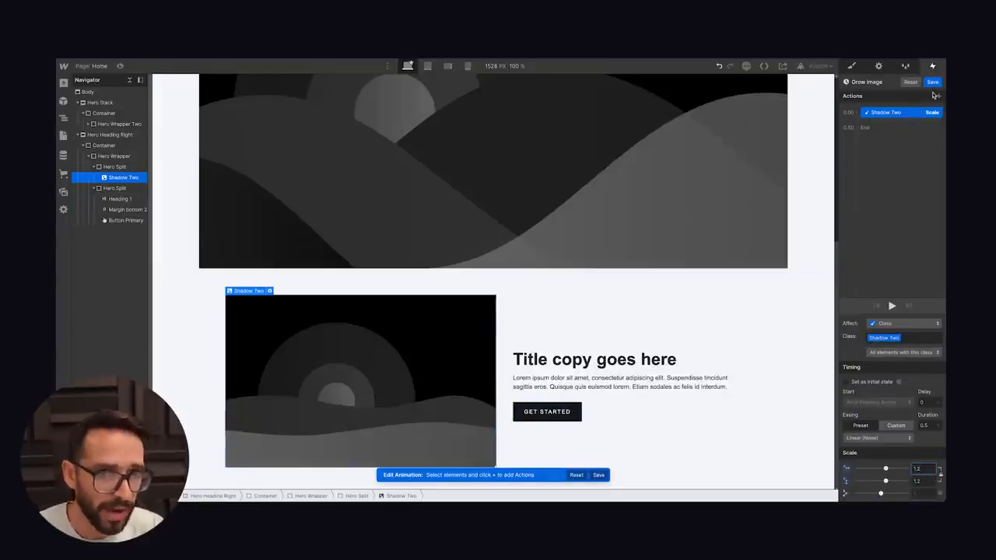
left_click(933, 82)
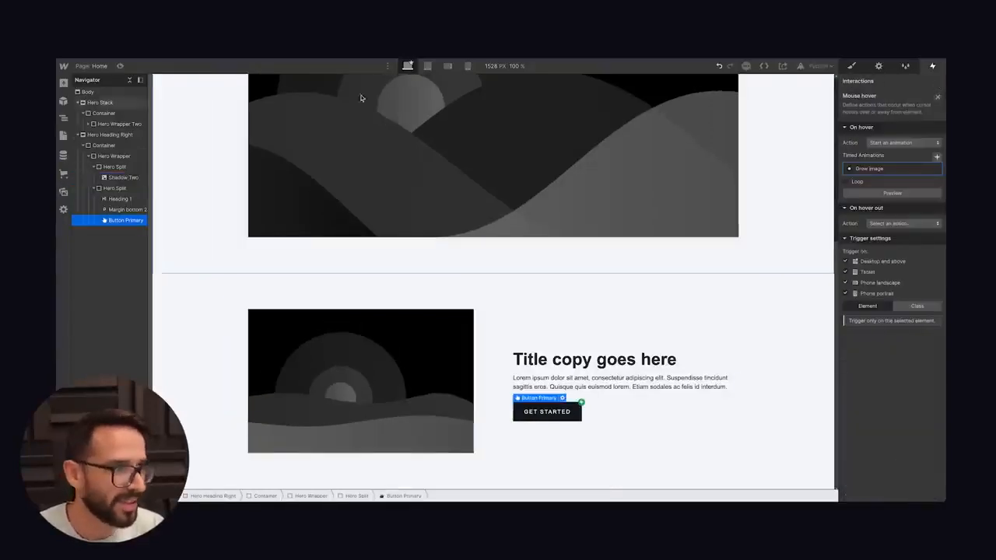
left_click(120, 66)
mouse_move(563, 425)
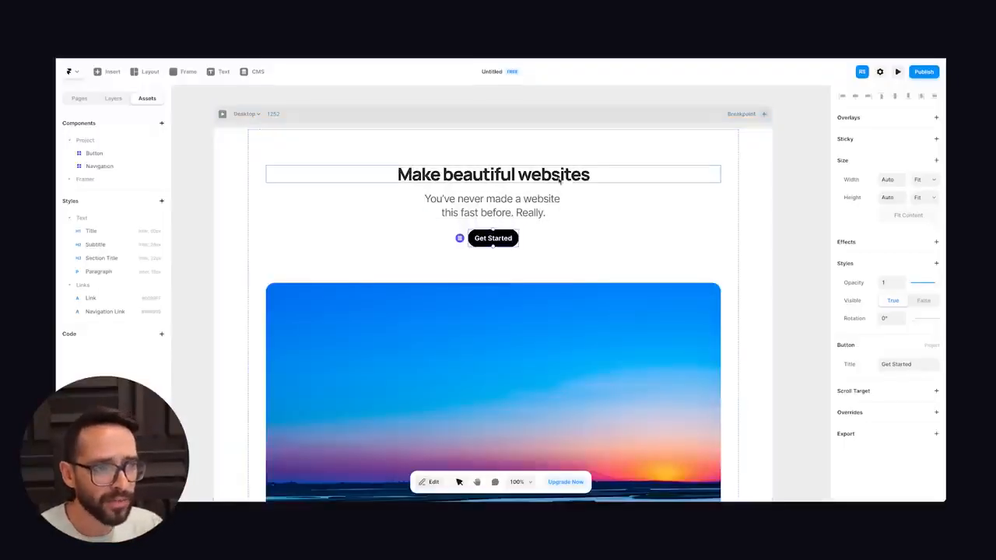
- Switch to Framer and add an Appear effect to the hero's Make beautiful websites heading
left_click(547, 204)
left_click(535, 182)
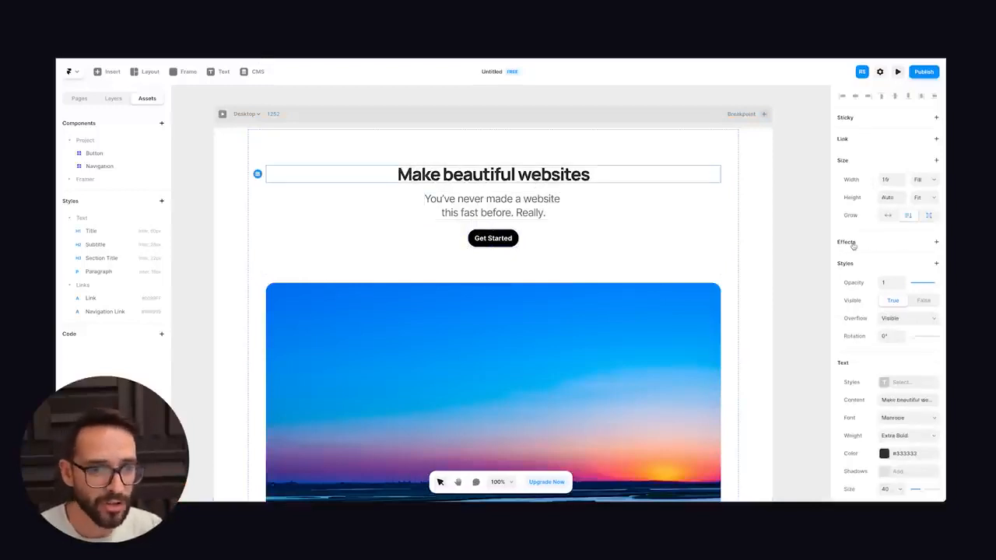
left_click(936, 242)
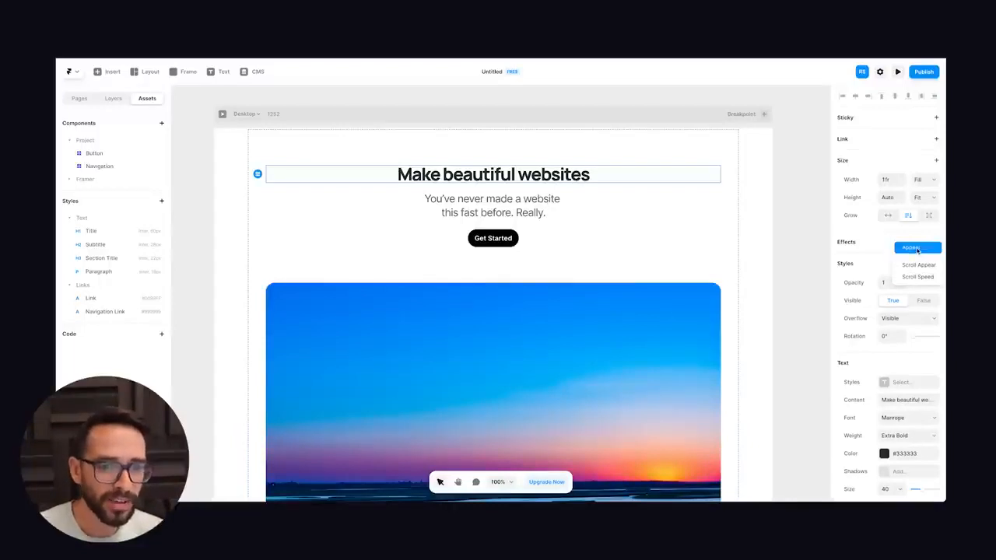
left_click(918, 250)
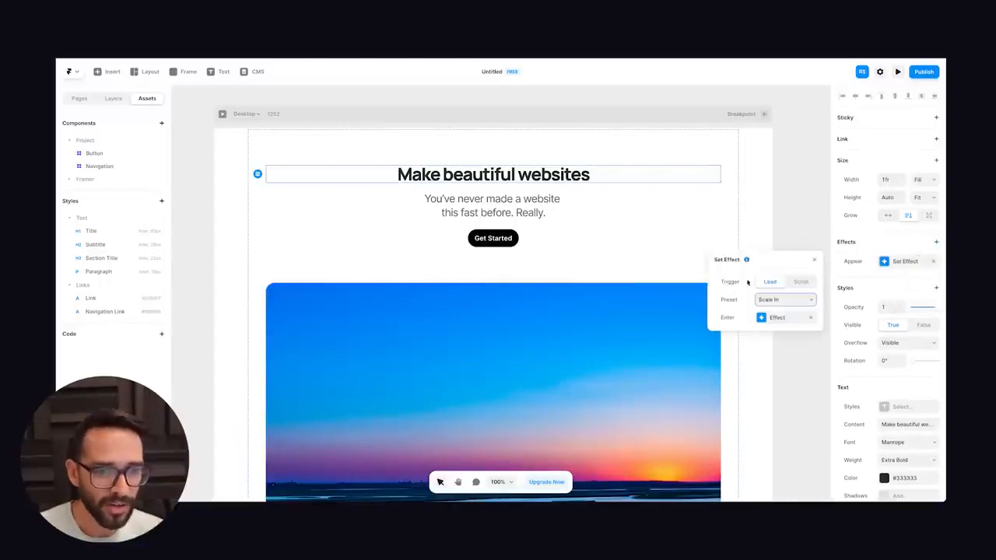
- Review the heading's Scale In enter settings, and preview the appear effect on the Desktop layout
left_click(779, 316)
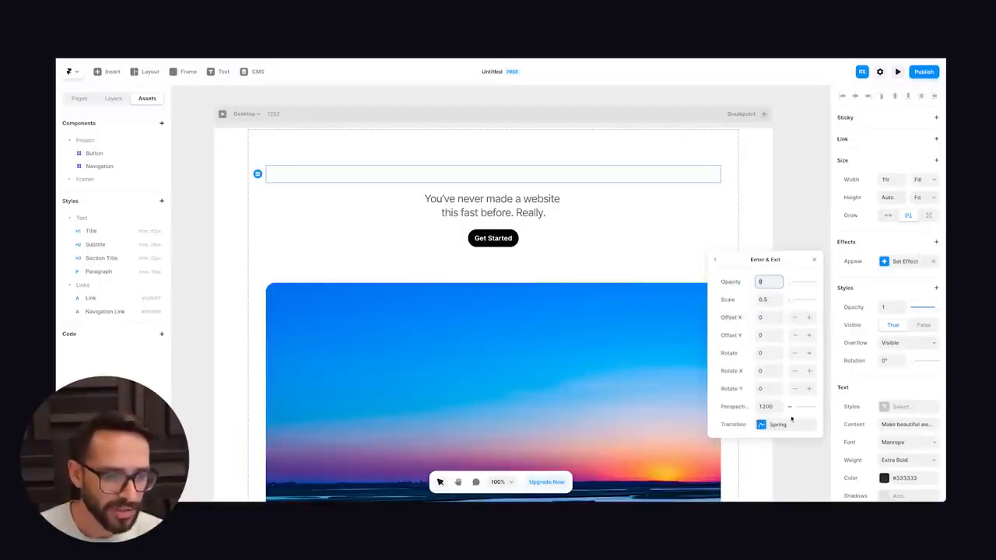
left_click(717, 261)
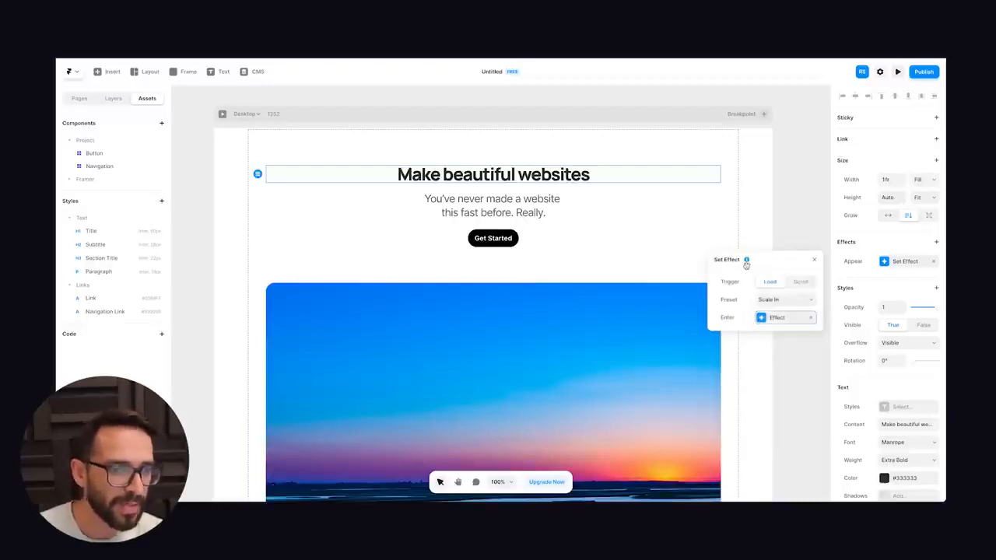
left_click(814, 263)
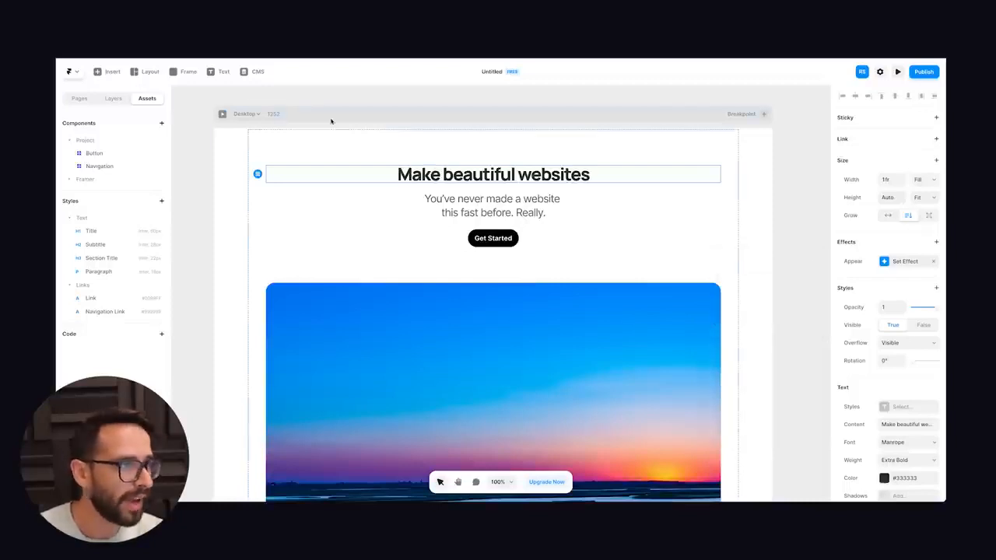
left_click(223, 114)
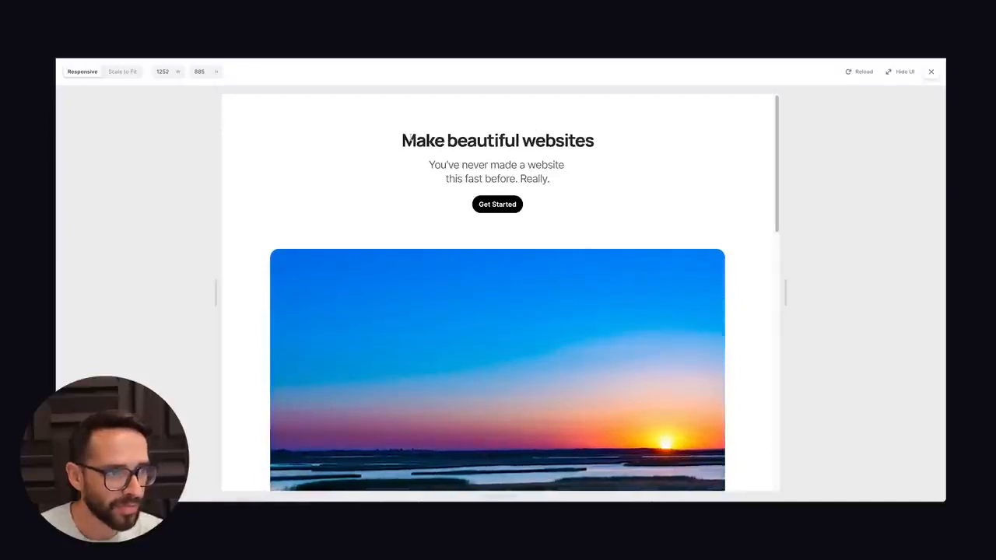
left_click(932, 73)
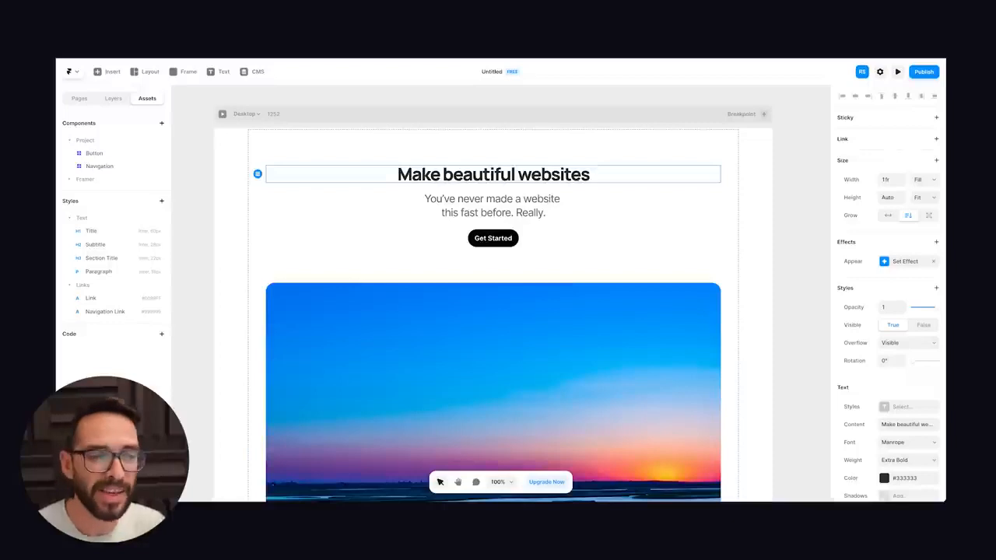
- Select the hero section's content stack and look over the page's overall layout
left_click(737, 178)
scroll(696, 188, "down", 1)
scroll(696, 188, "down", 2)
scroll(748, 233, "up", 3)
left_click(680, 226)
key("ctrl+minus")
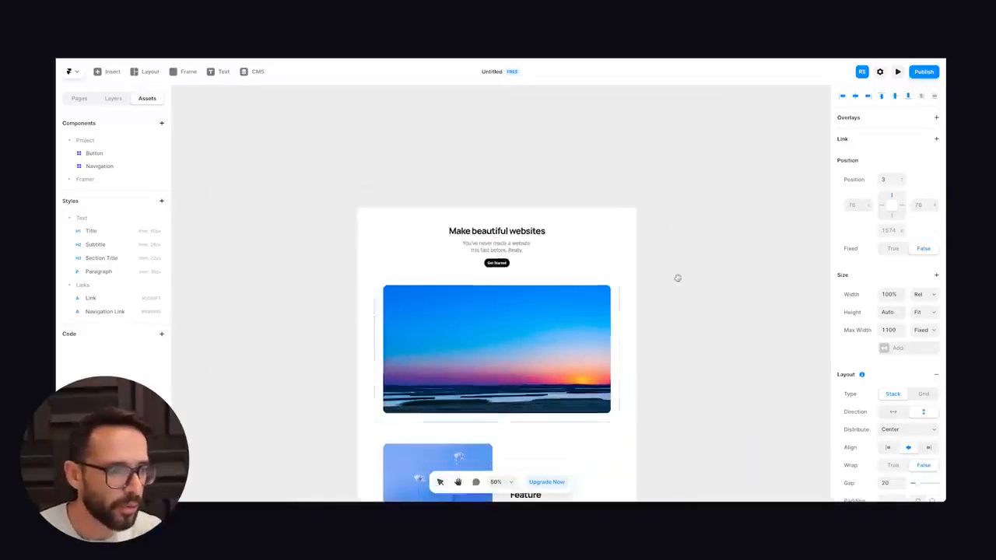
scroll(678, 278, "down", 2)
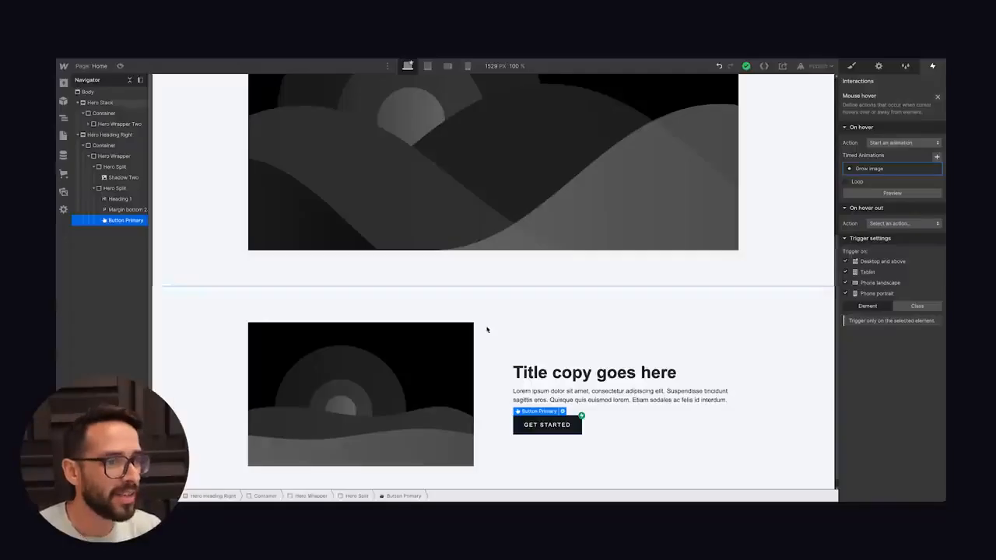
- Switch to Webflow and set the Hero Stack section's height to 100vh
scroll(533, 275, "up", 4)
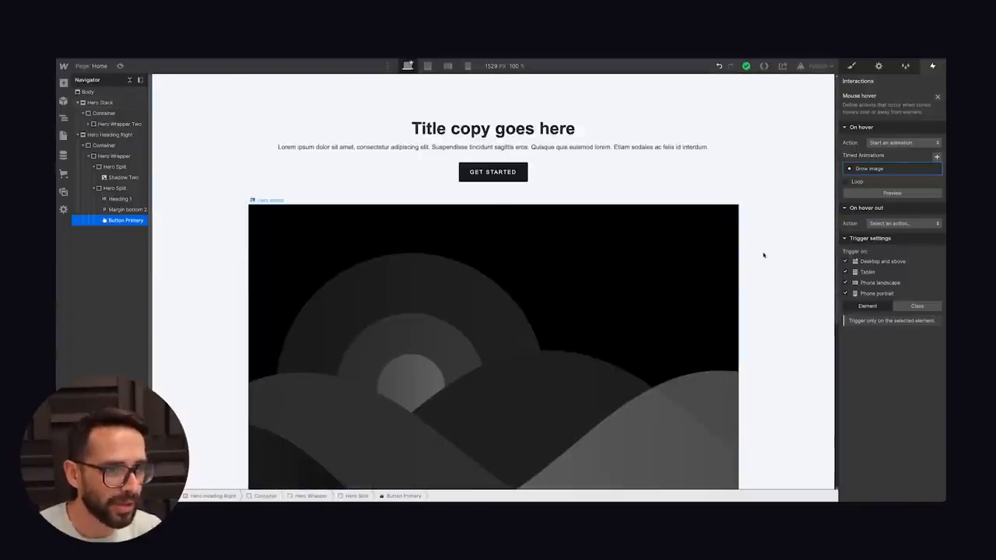
left_click(811, 178)
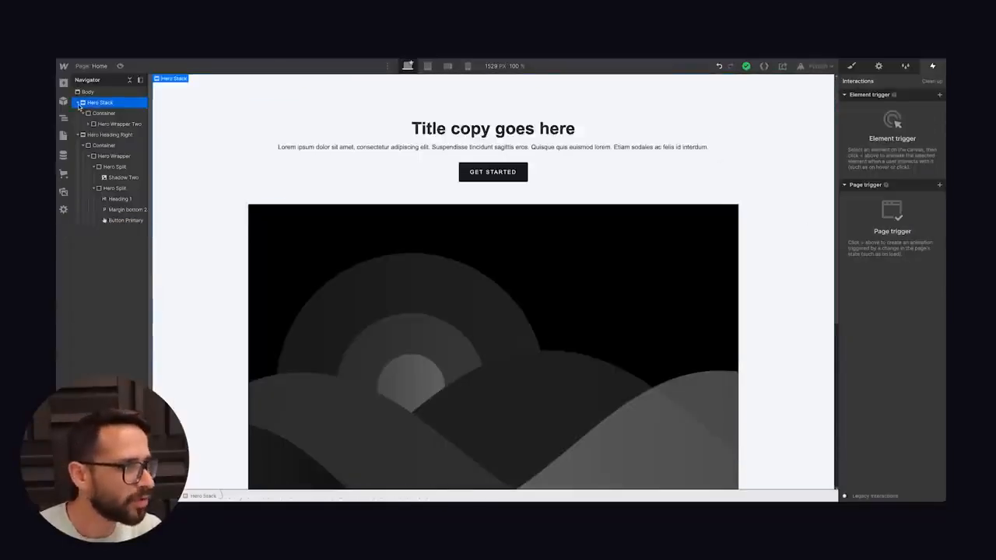
left_click(859, 65)
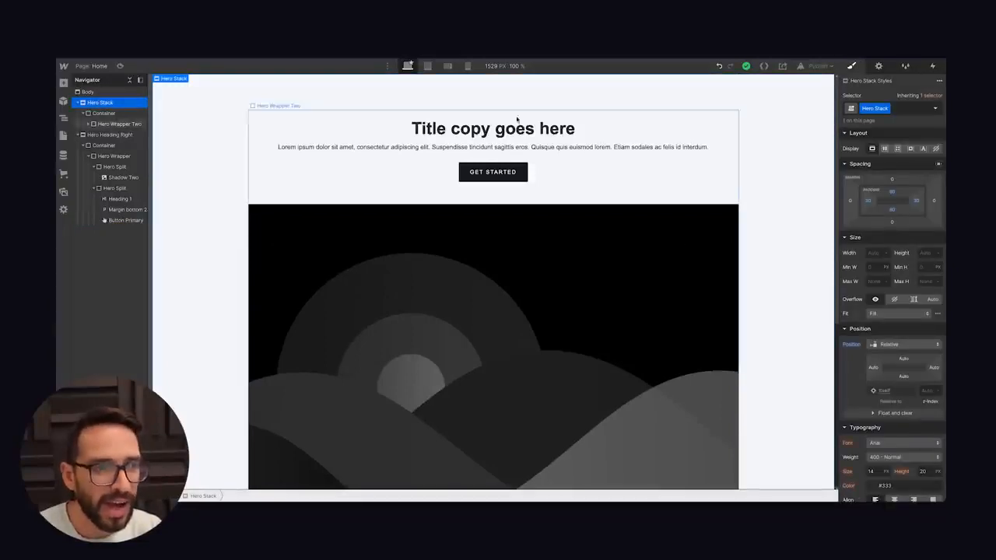
left_click(923, 251)
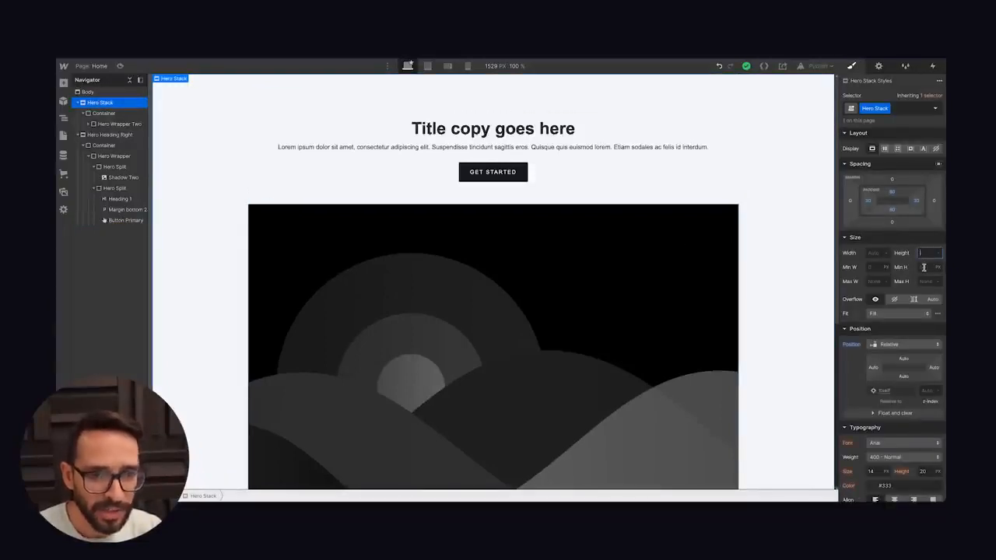
type("100vh")
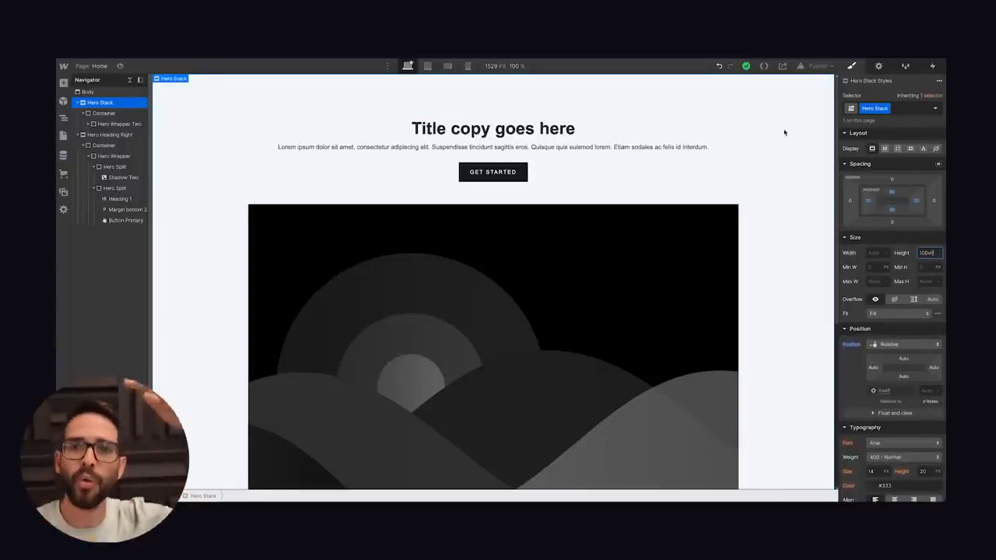
key("Return")
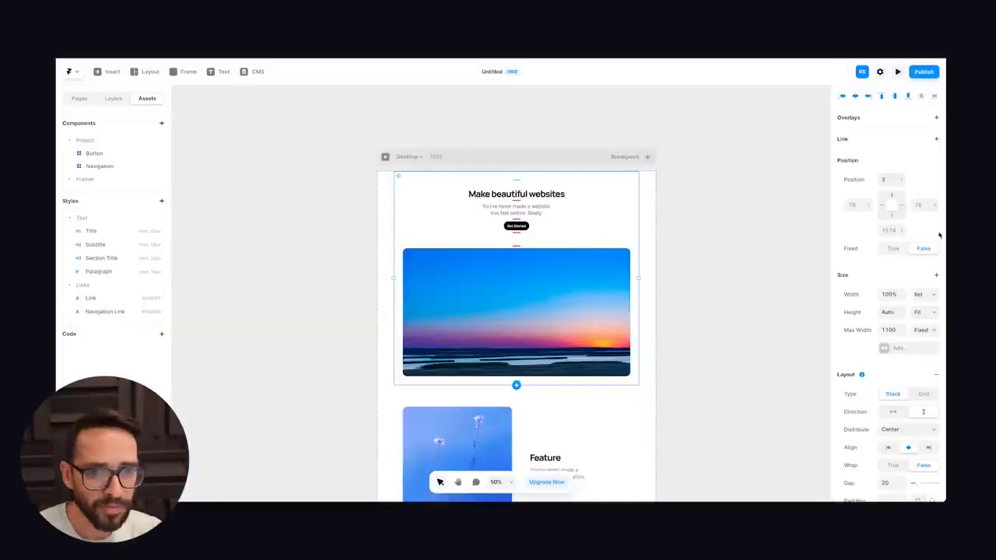
- Switch to Framer and review the height sizing options for the hero's content stack
left_click(916, 312)
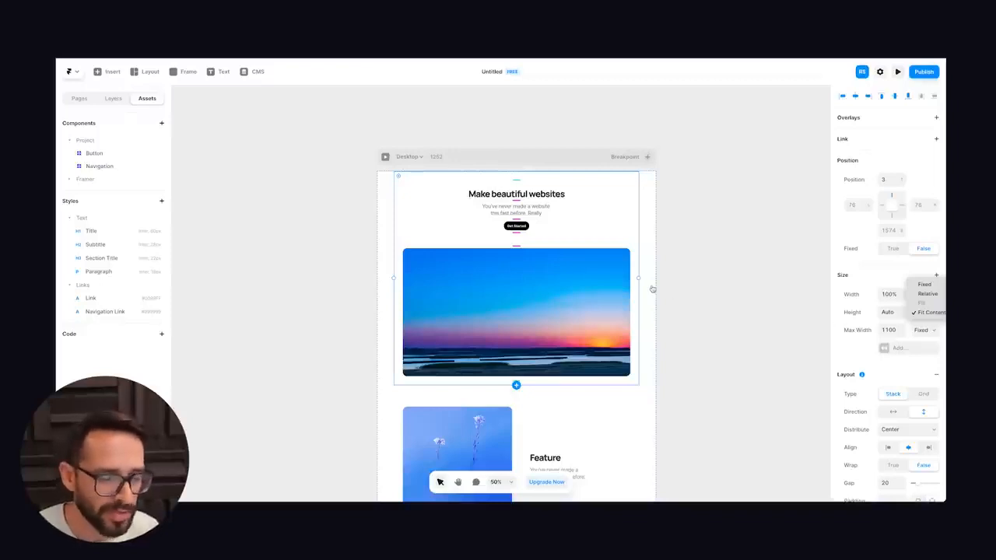
left_click(695, 284)
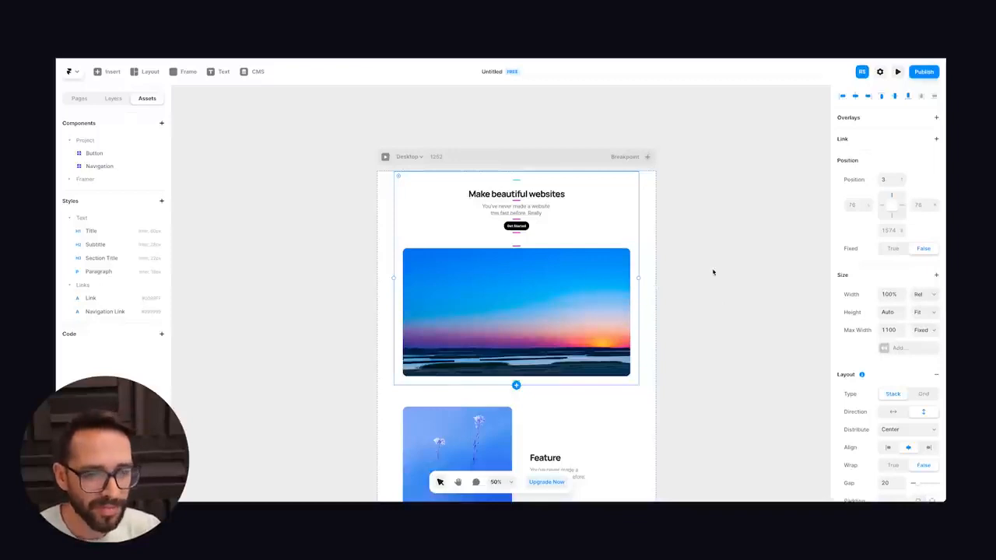
- Deselect the hero stack and open the project's CMS collections
left_click(299, 246)
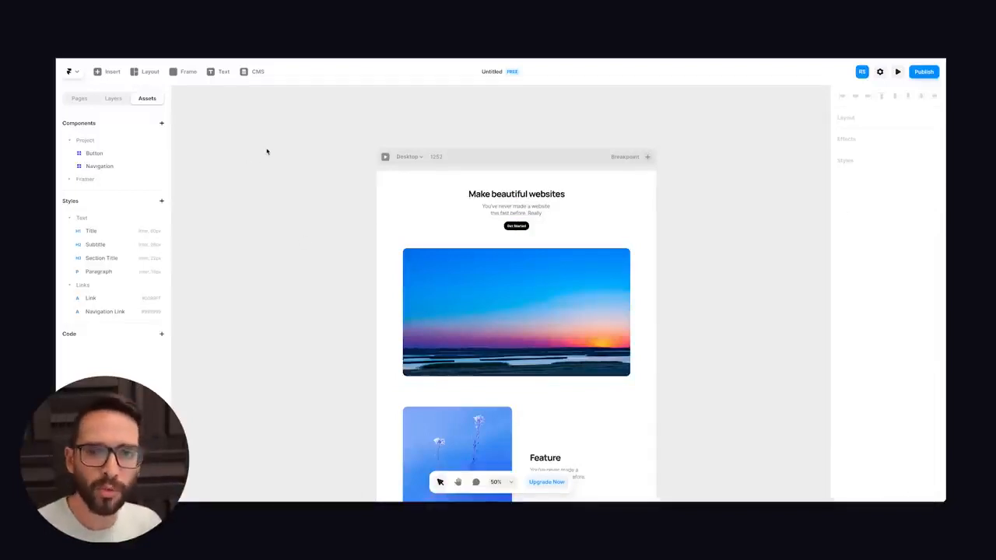
left_click(258, 72)
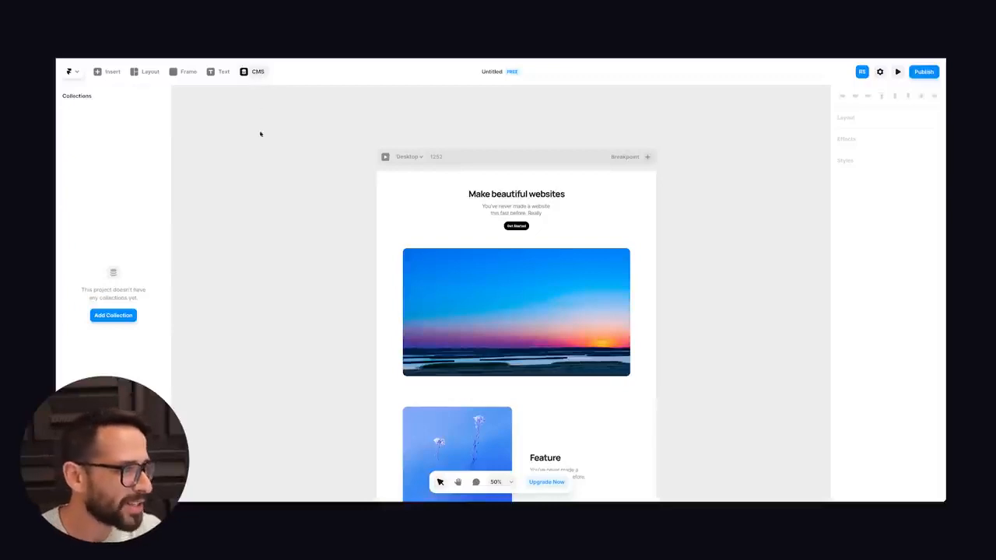
- Create a new, empty CMS collection named Blog Posts
left_click(116, 318)
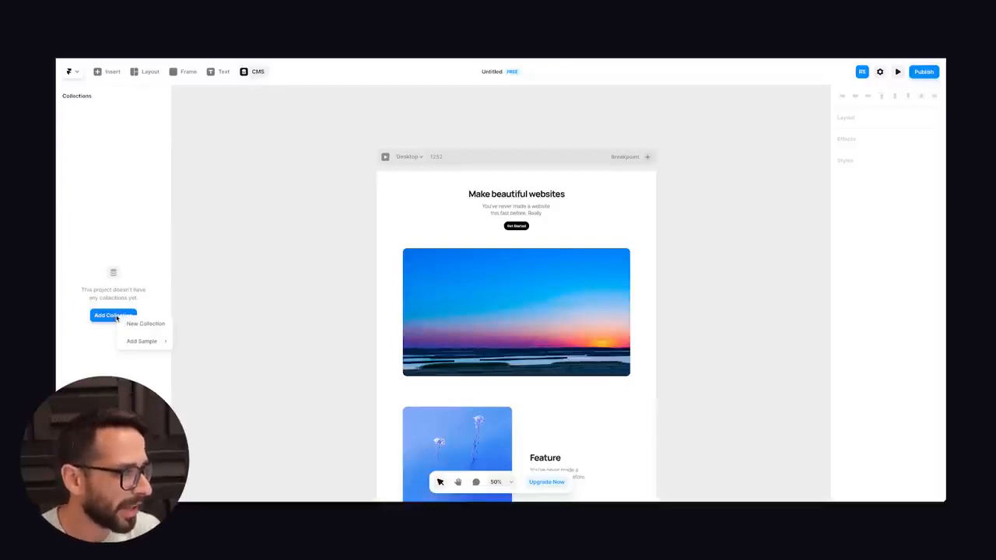
left_click(146, 324)
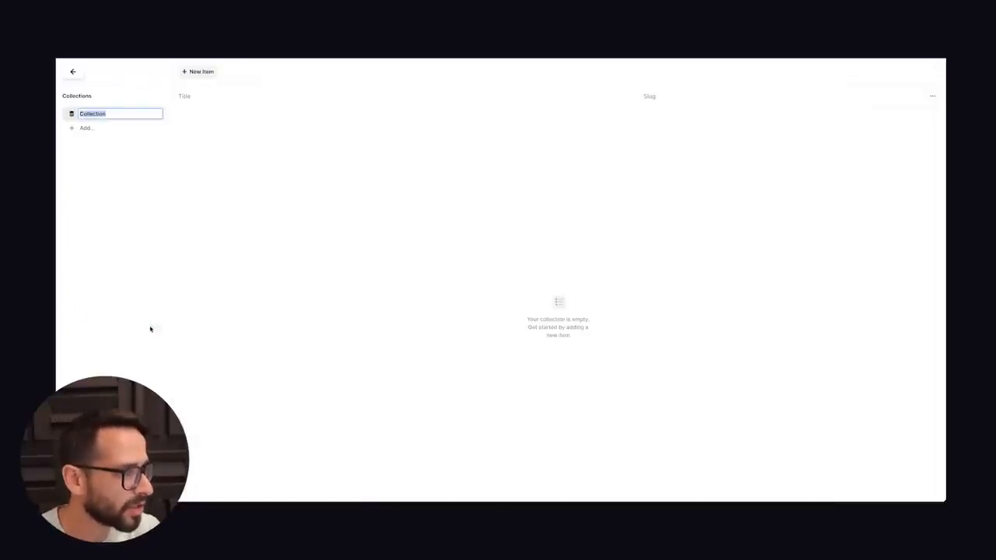
type("Blo")
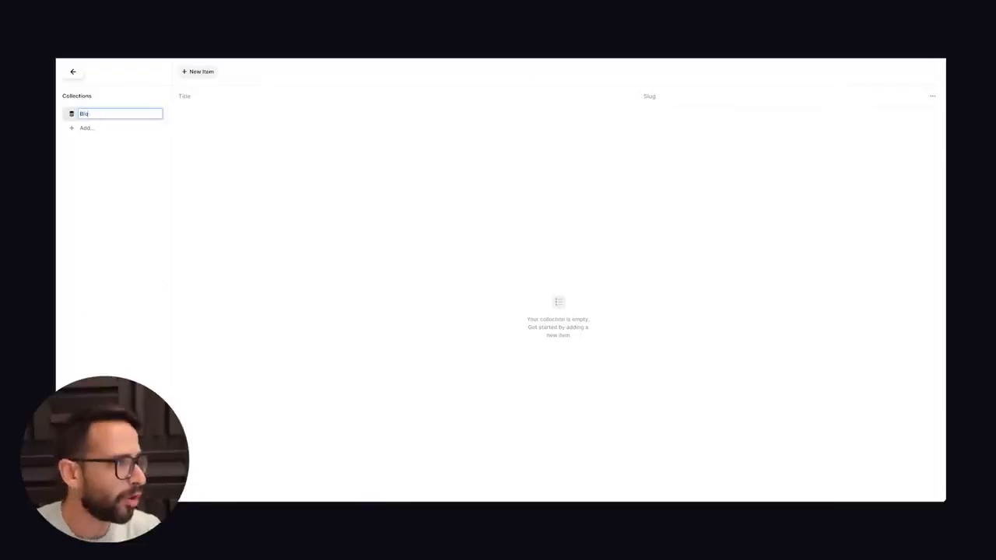
type("g Posts")
key("Return")
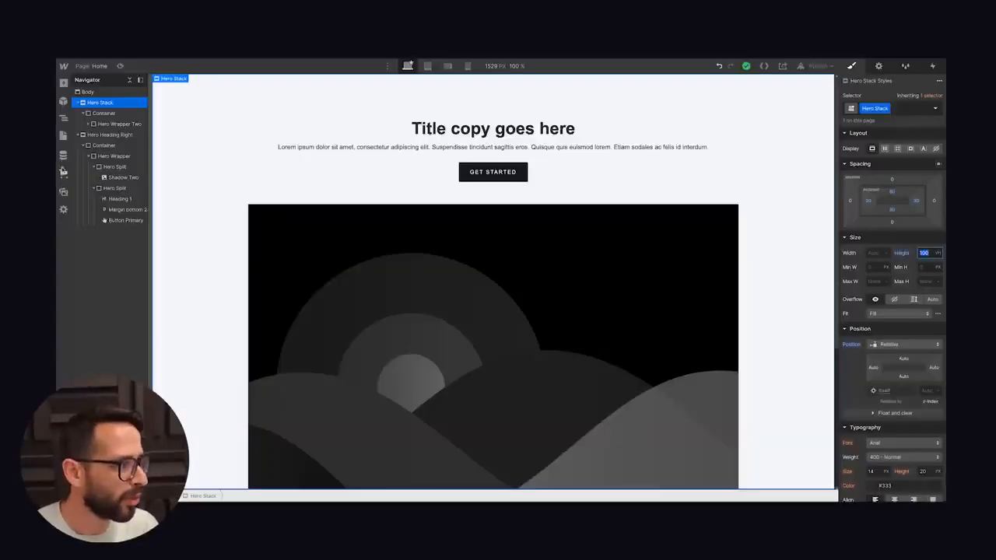
- Switch to Webflow and start a new CMS collection with the name Blog post
left_click(63, 157)
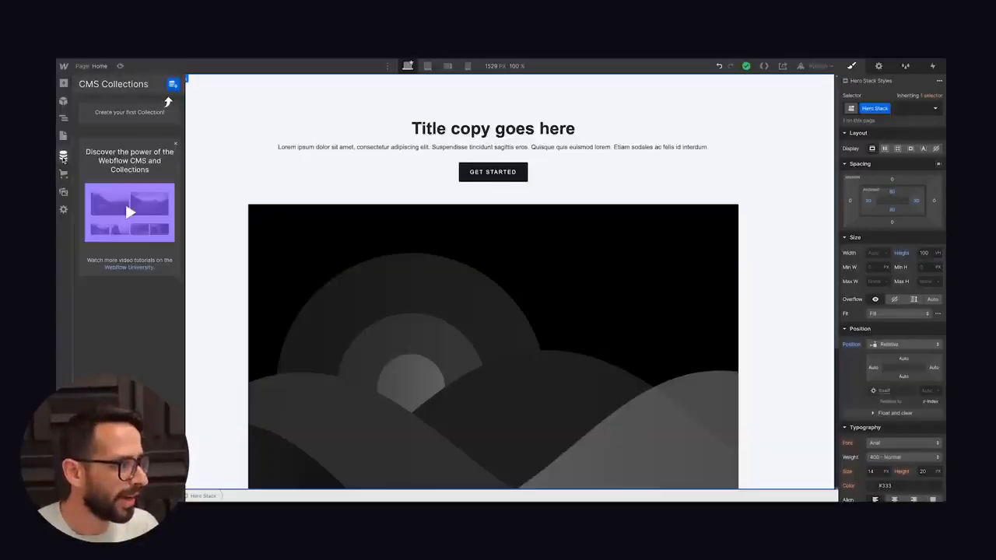
left_click(173, 83)
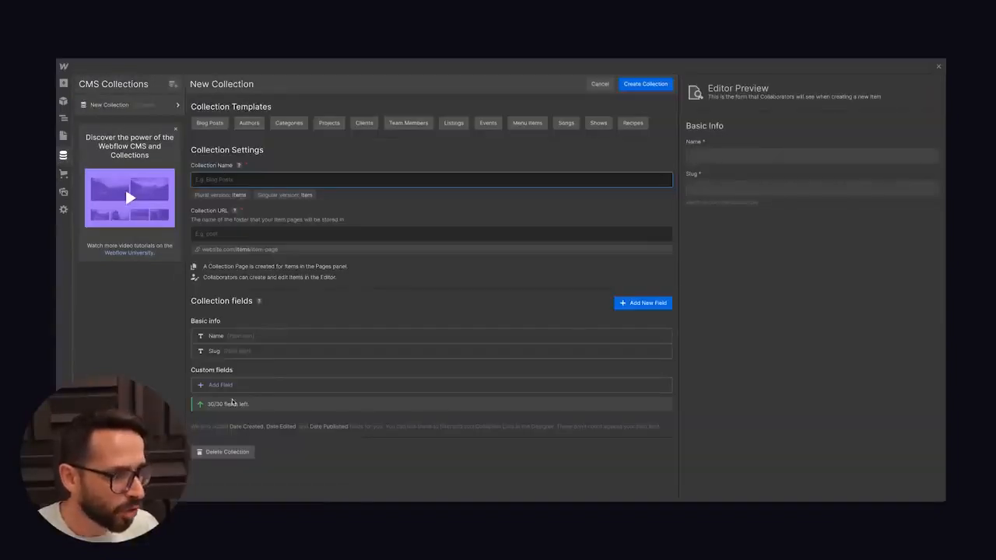
type("Blog oist")
key("BackSpace")
key("BackSpace")
key("BackSpace")
key("BackSpace")
type("post")
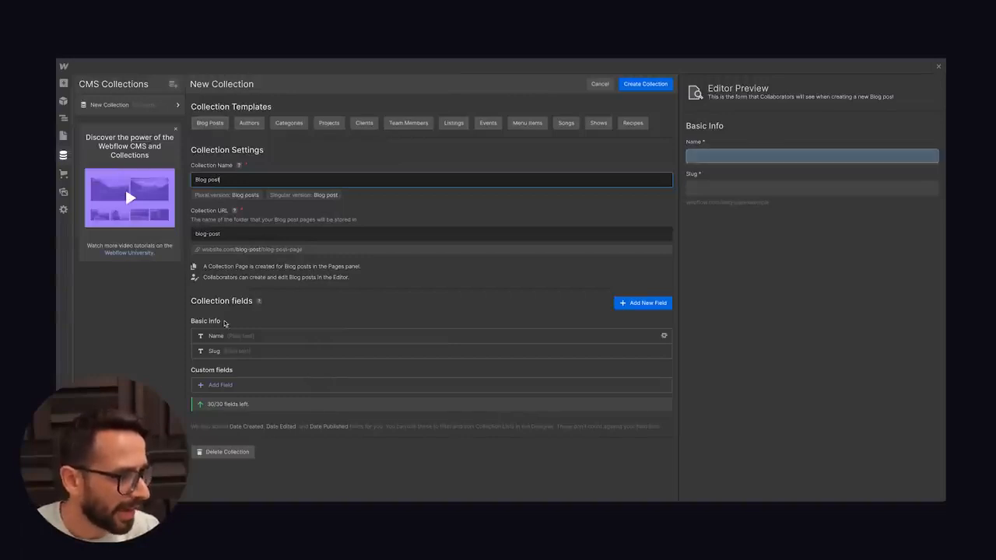
- Add a rich text custom field labelled Content to the Blog post collection and save the field
left_click(221, 385)
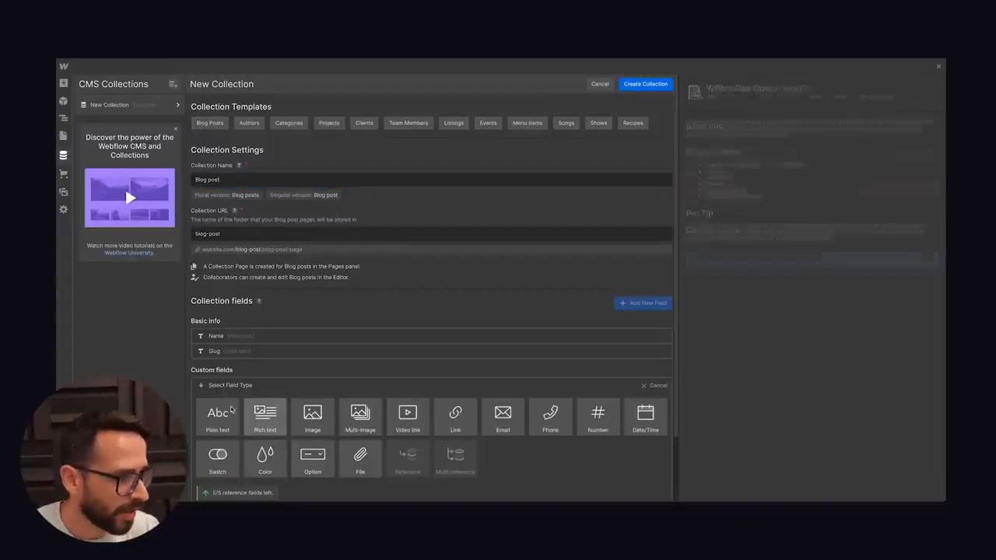
left_click(265, 417)
type("Col")
type("ntent")
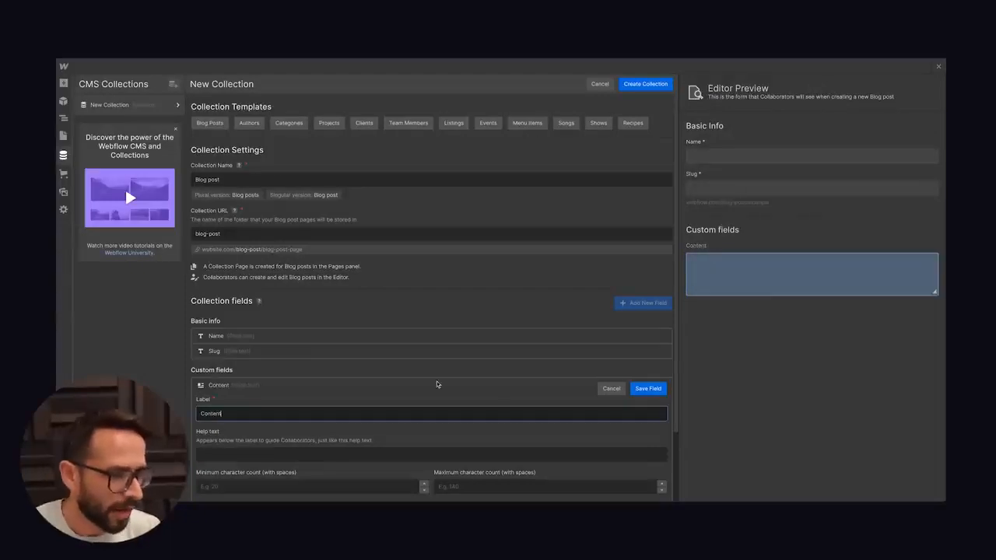
left_click(648, 389)
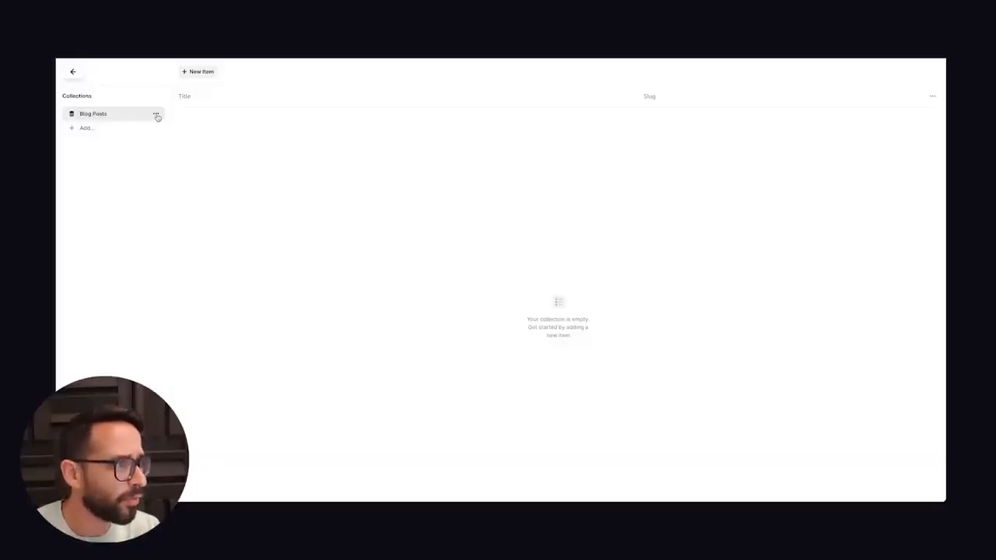
- Switch to Framer, open the field settings of the Blog Posts collection and show the field types that can be added
left_click(157, 114)
left_click(181, 131)
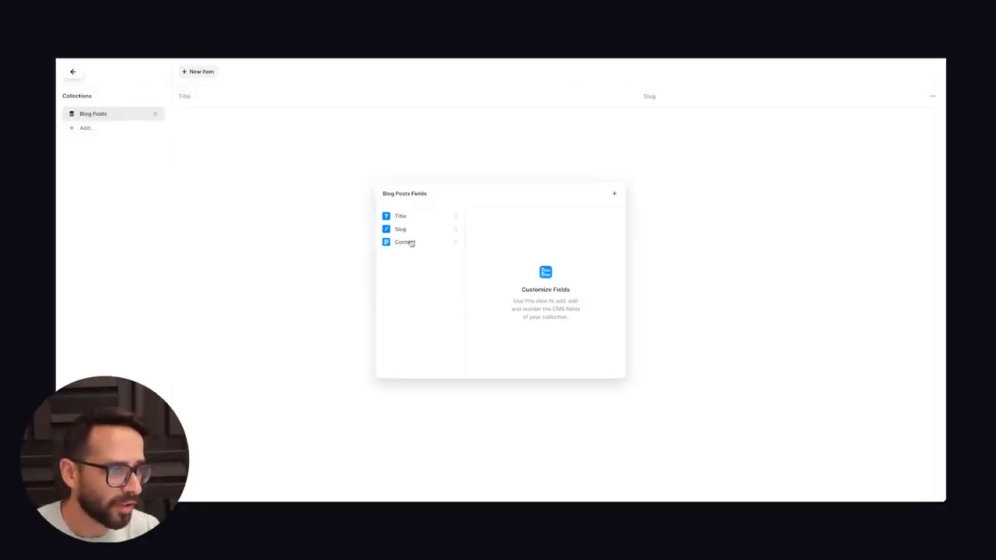
left_click(614, 193)
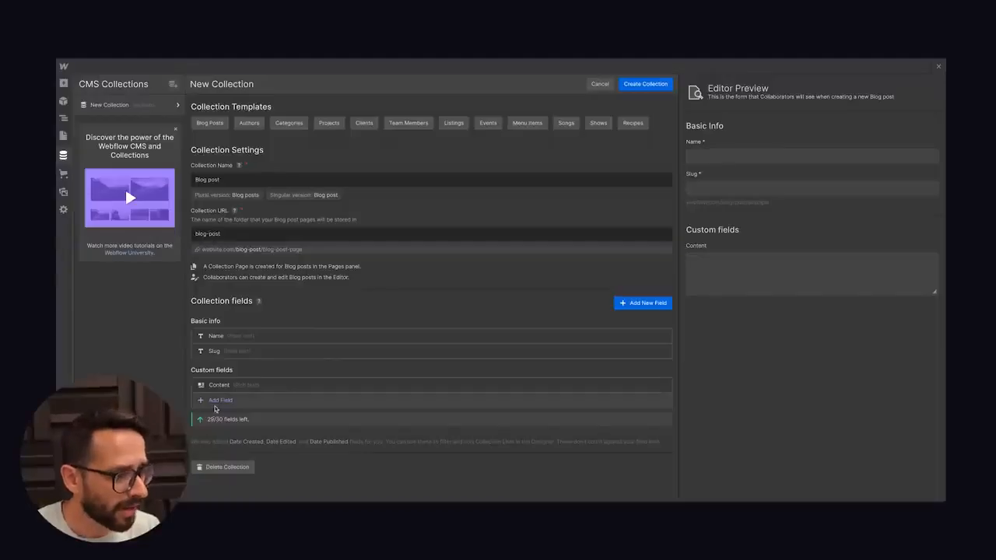
- Switch to Webflow to review its custom field types, and return to Framer to dismiss the list of field types
left_click(218, 403)
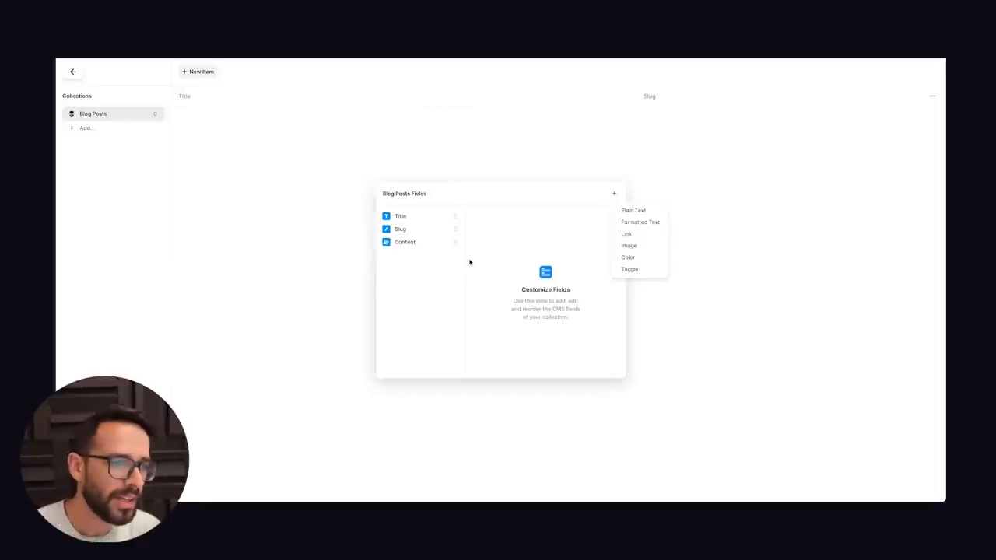
left_click(535, 227)
left_click(688, 205)
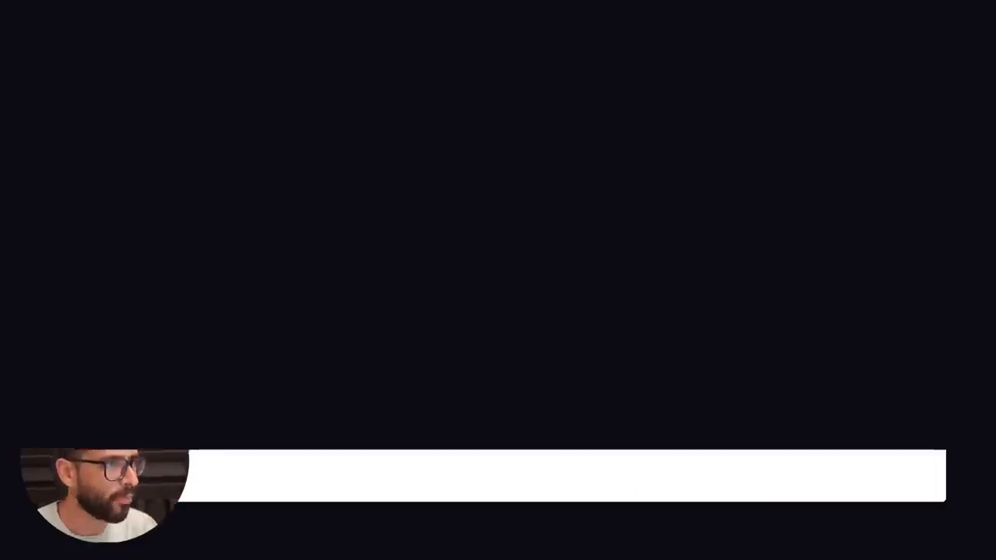